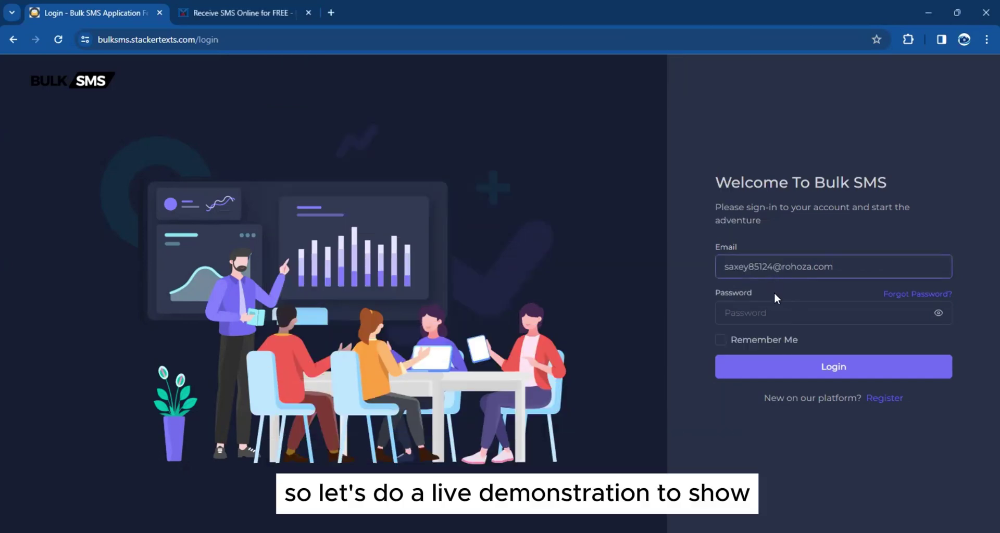
Log in with the account e-mail and password to reach the dashboard with the $10 trial plan and $100 balance
{"action": "triple_click", "coordinate": [754, 274]}
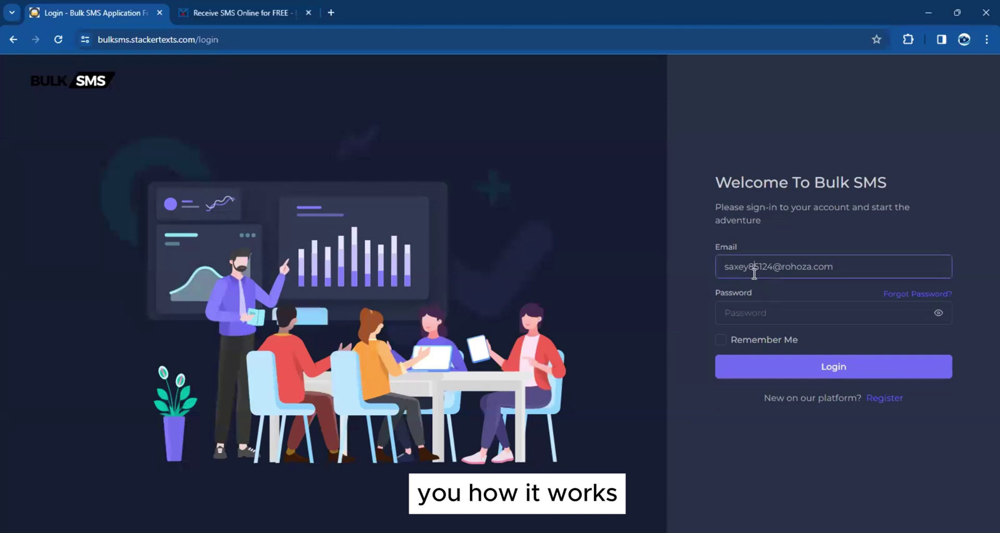
{"action": "left_click", "coordinate": [755, 311]}
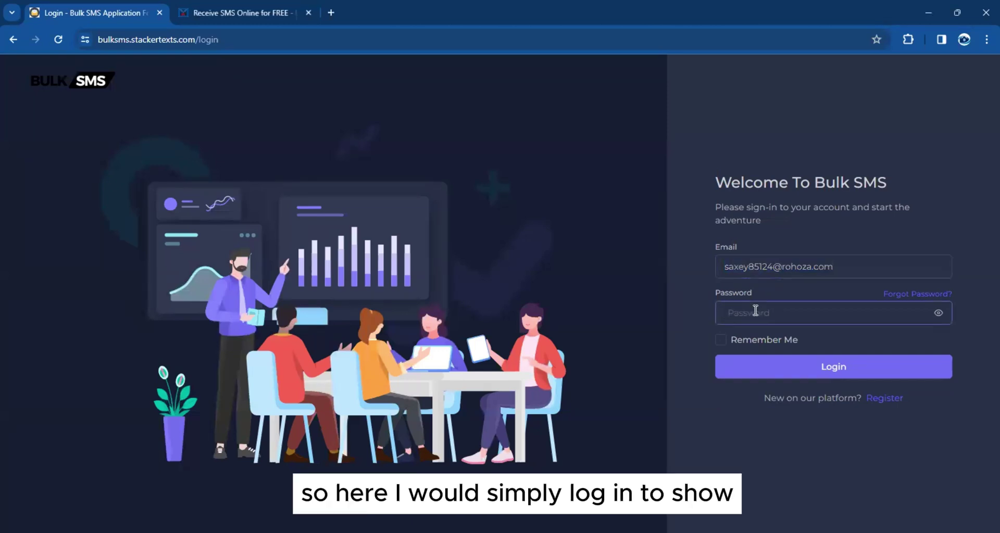
{"action": "type", "text": "123"}
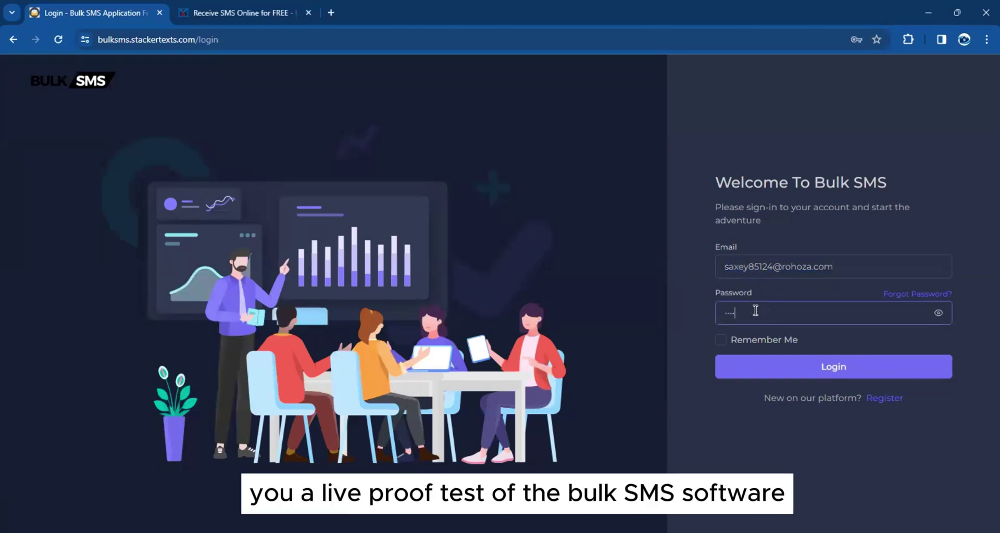
{"action": "key", "text": "ctrl+a"}
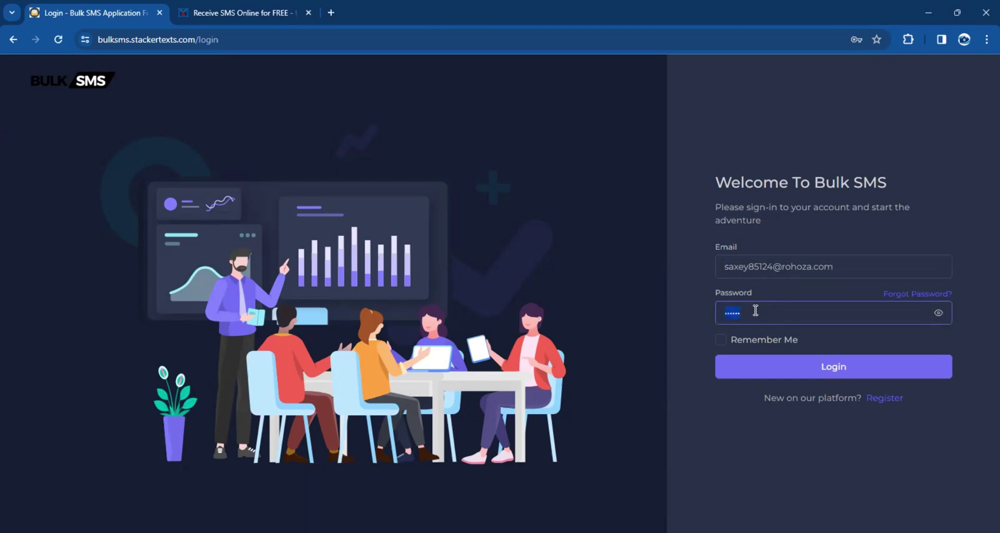
{"action": "left_click", "coordinate": [766, 369]}
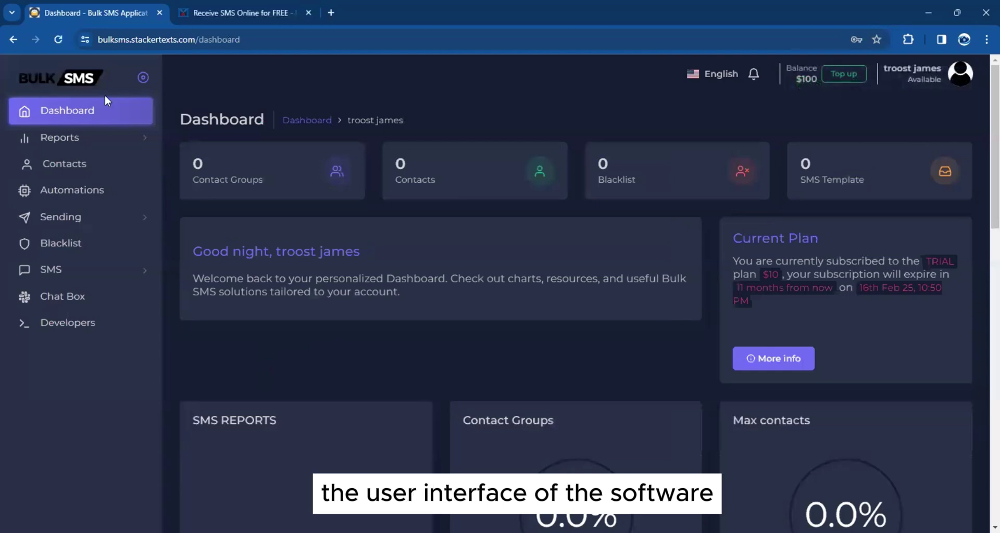
Scroll through the dashboard statistics, then expand and collapse the Reports menu twice
{"action": "scroll", "coordinate": [417, 232], "scroll_direction": "down", "scroll_amount": 10}
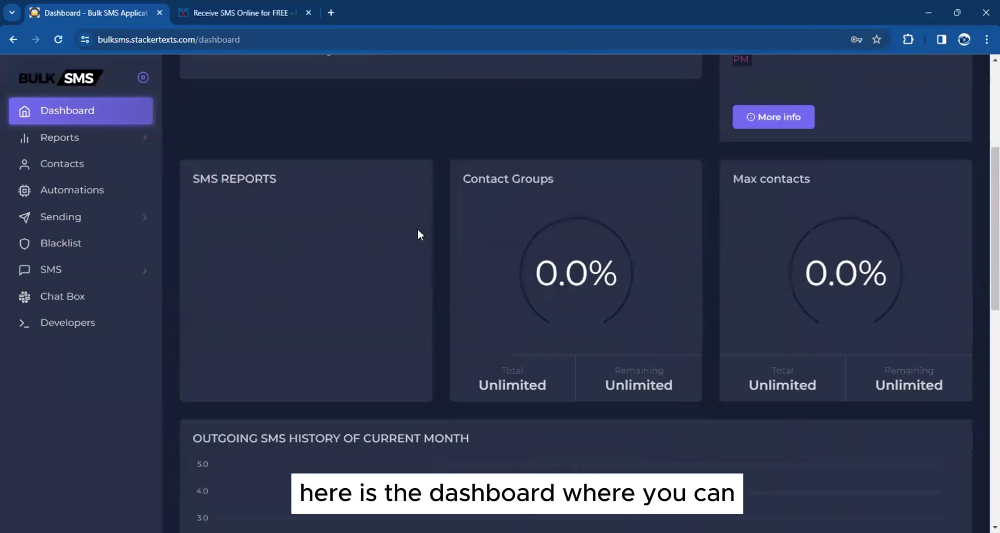
{"action": "scroll", "coordinate": [417, 232], "scroll_direction": "down", "scroll_amount": 4}
{"action": "scroll", "coordinate": [417, 233], "scroll_direction": "up", "scroll_amount": 14}
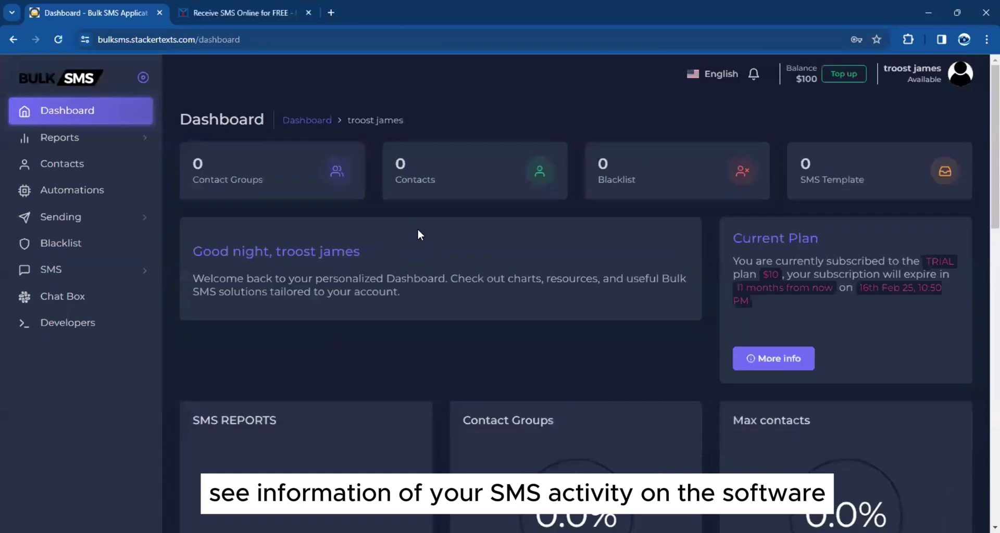
{"action": "left_click", "coordinate": [50, 137]}
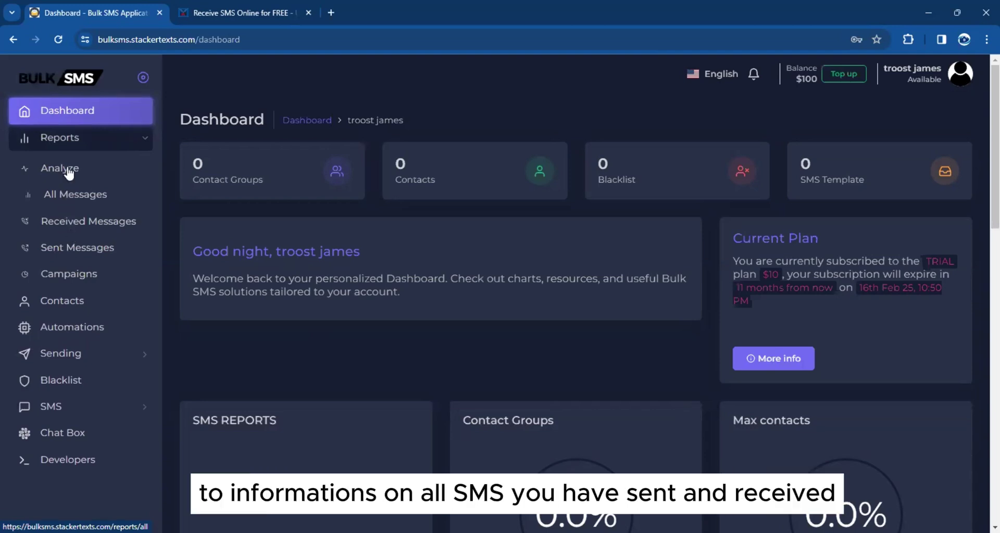
{"action": "left_click", "coordinate": [67, 137]}
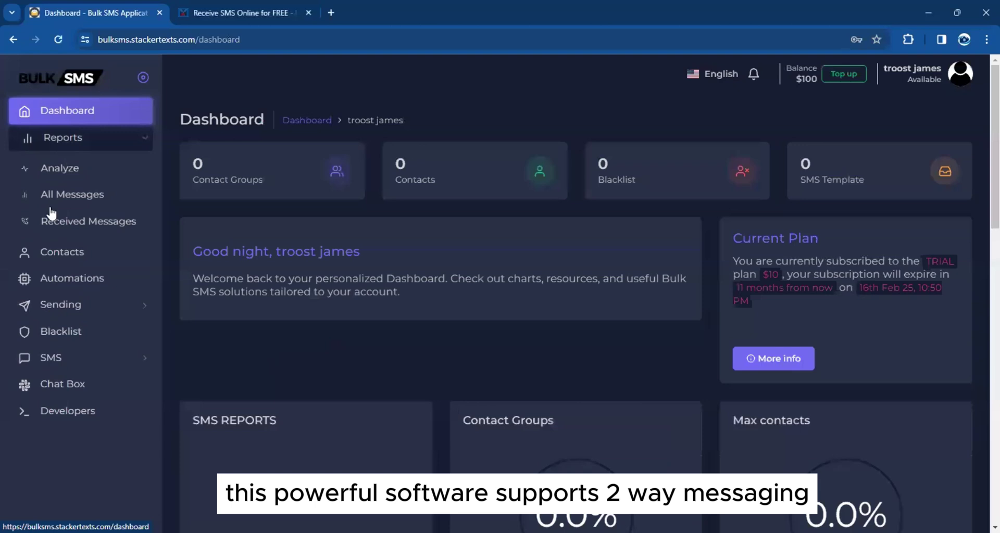
{"action": "left_click", "coordinate": [73, 223]}
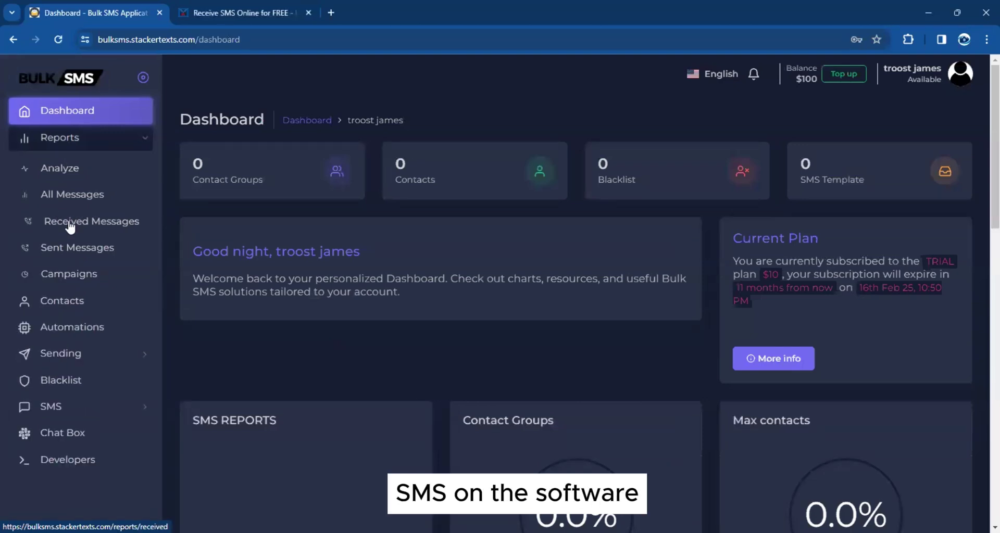
{"action": "left_click", "coordinate": [72, 140]}
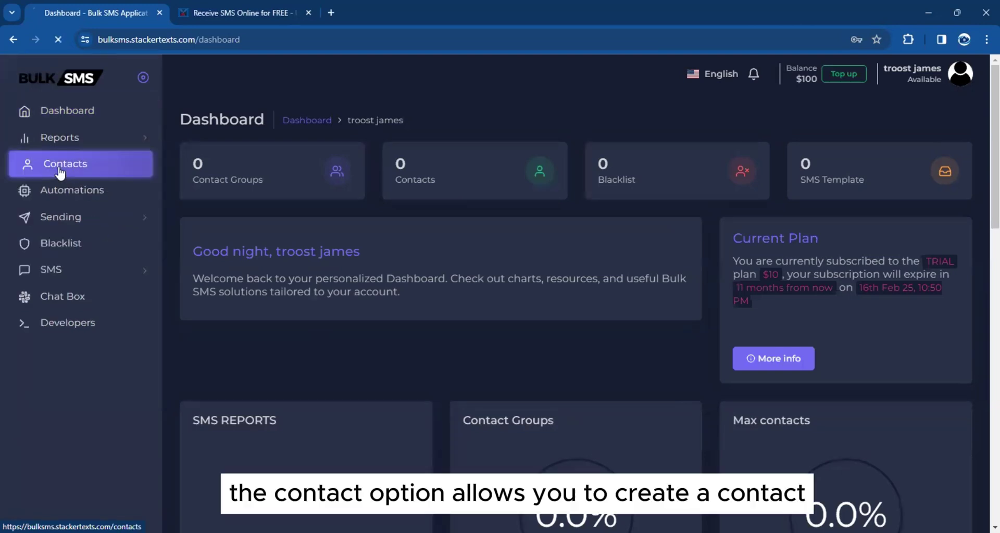
Preview the new contact group form, then go back to the contact group list
{"action": "left_click", "coordinate": [63, 170]}
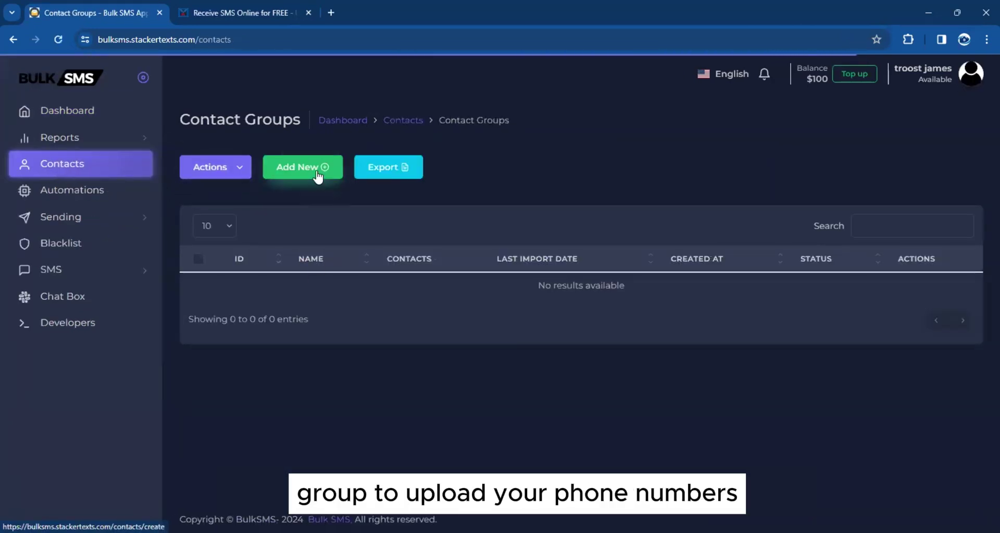
{"action": "left_click", "coordinate": [316, 169]}
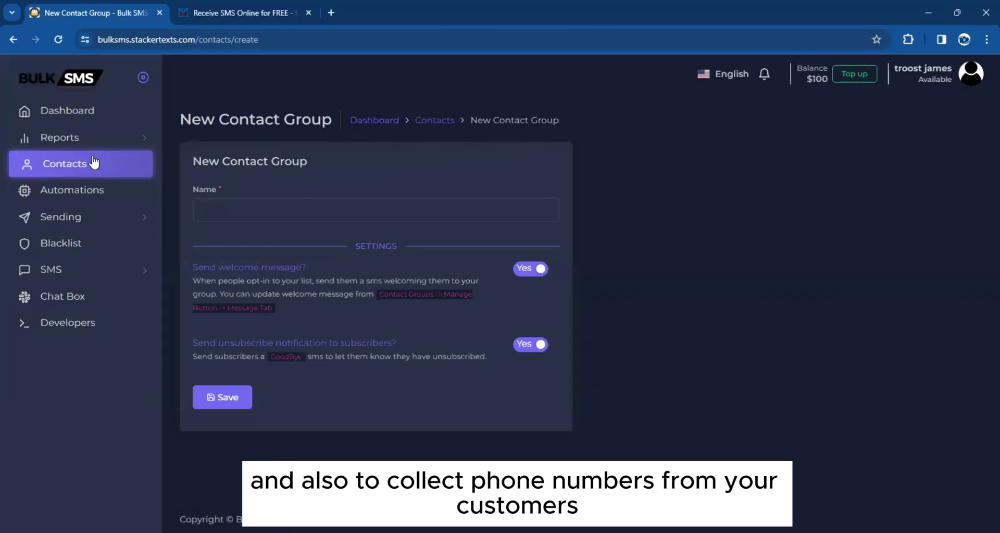
{"action": "left_click", "coordinate": [31, 165]}
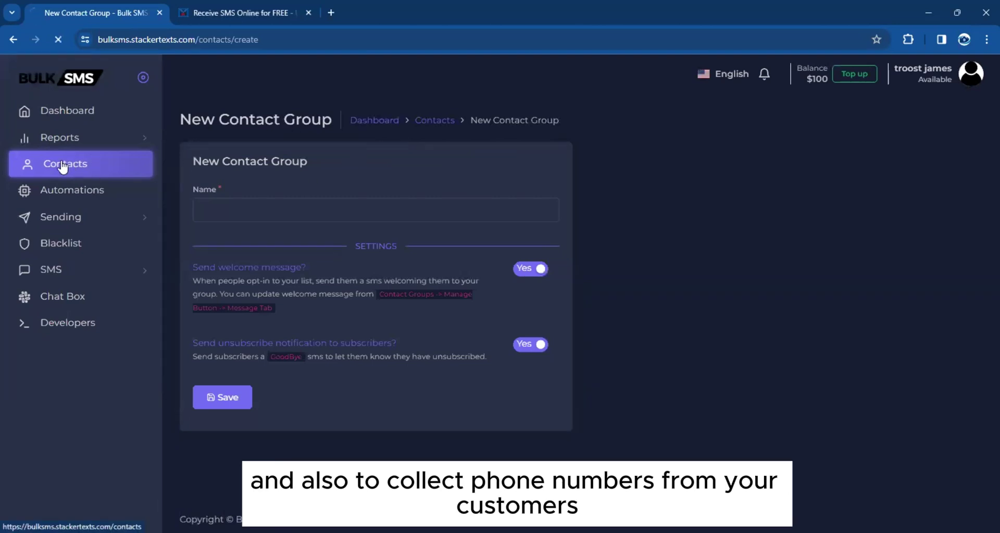
Open a new automation offering the 'Say Happy birthday' template, then expand the SMS sending options
{"action": "left_click", "coordinate": [73, 191]}
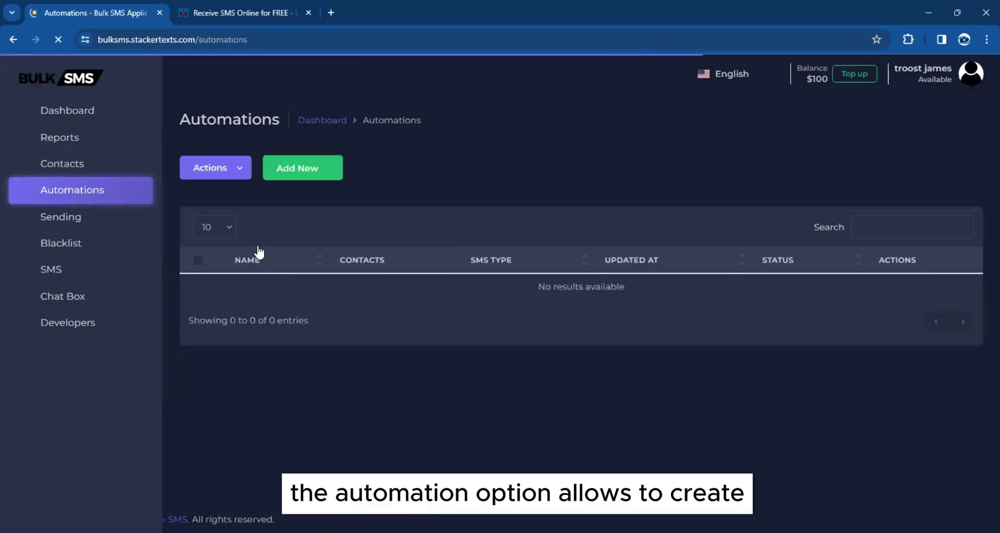
{"action": "left_click", "coordinate": [313, 174]}
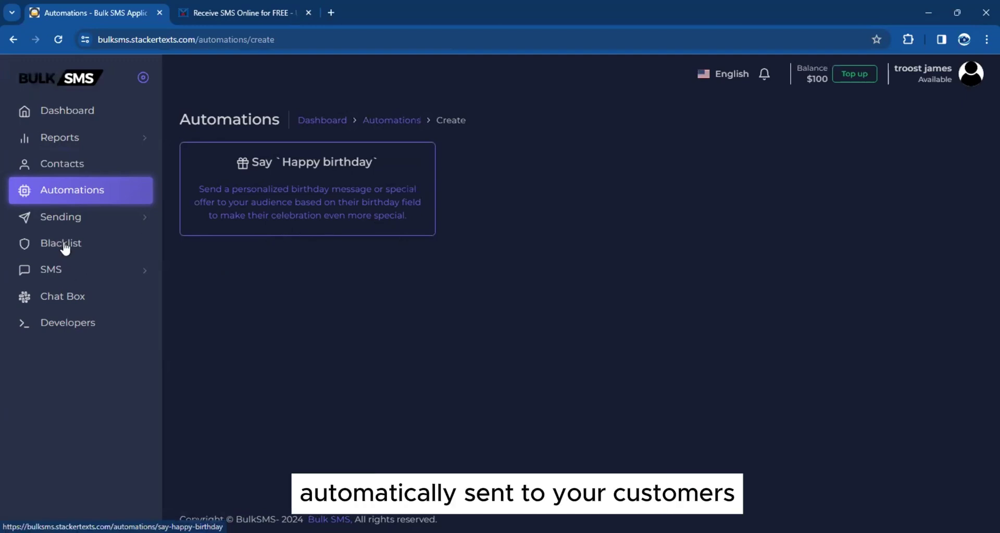
{"action": "left_click", "coordinate": [66, 224]}
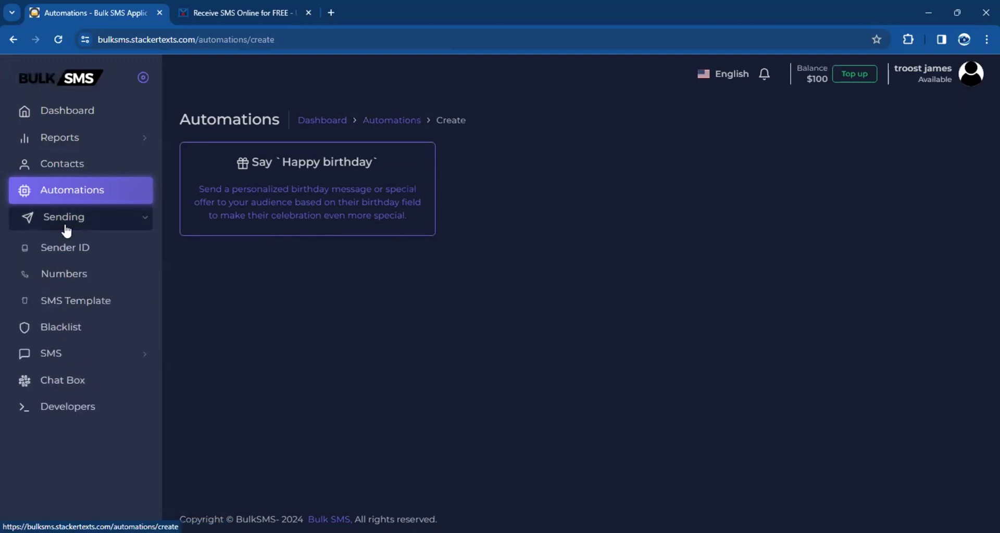
{"action": "left_click", "coordinate": [64, 224]}
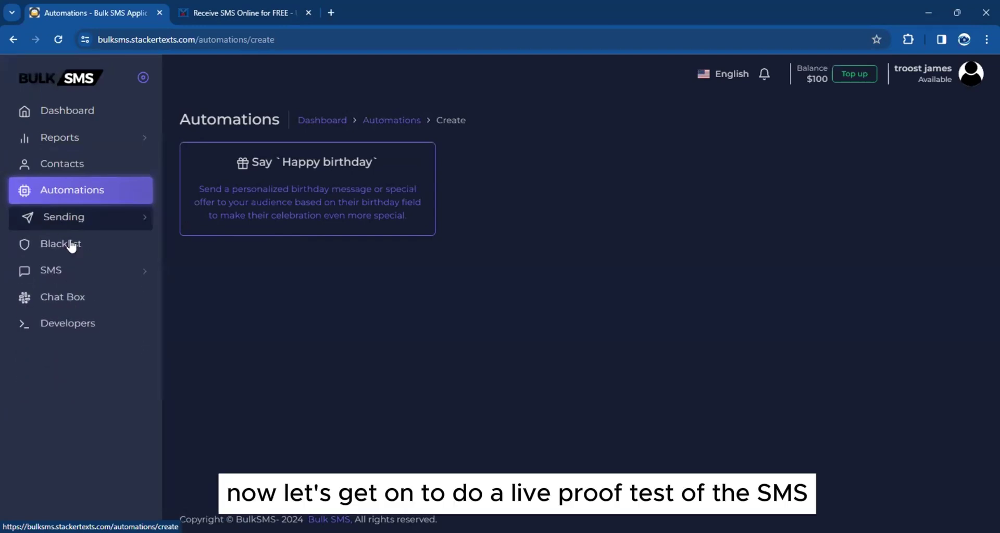
{"action": "left_click", "coordinate": [73, 272]}
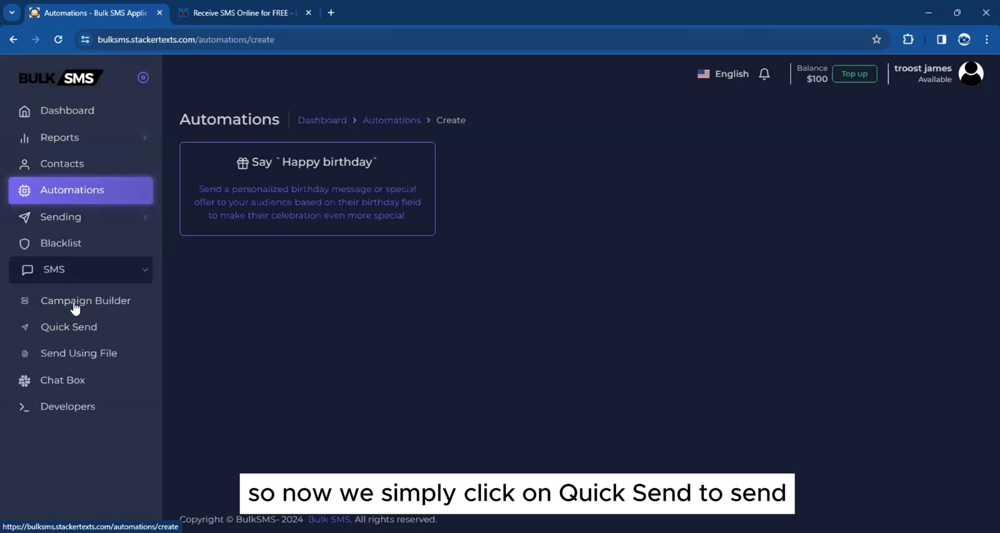
Open Quick Send and try the phone-number sender option, whose number list is empty
{"action": "left_click", "coordinate": [65, 331]}
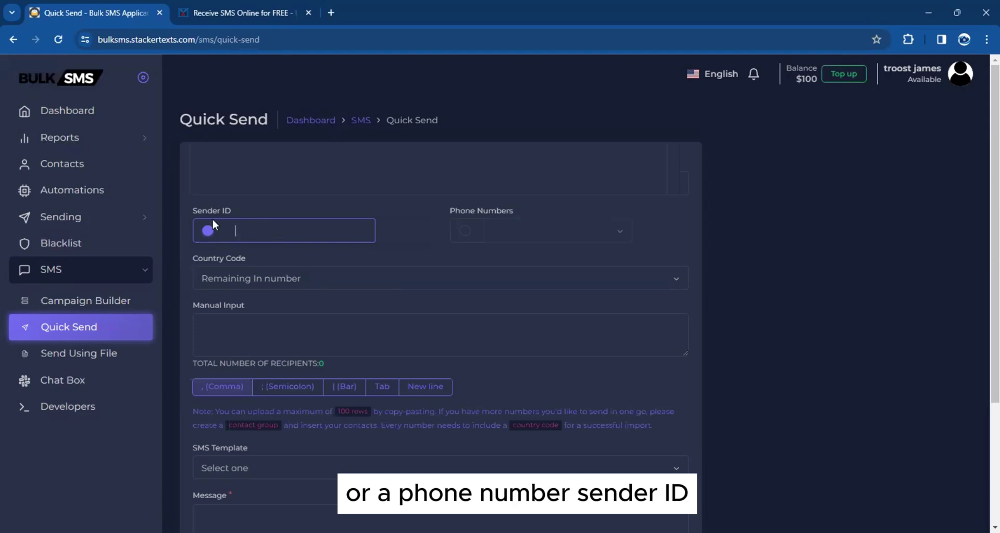
{"action": "left_click", "coordinate": [421, 232]}
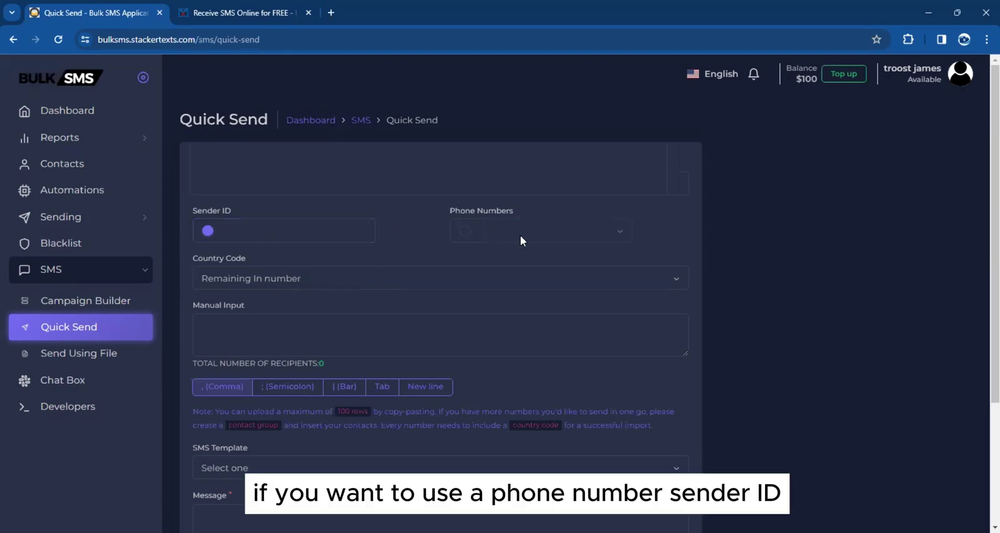
{"action": "left_click", "coordinate": [465, 232]}
{"action": "left_click", "coordinate": [561, 234]}
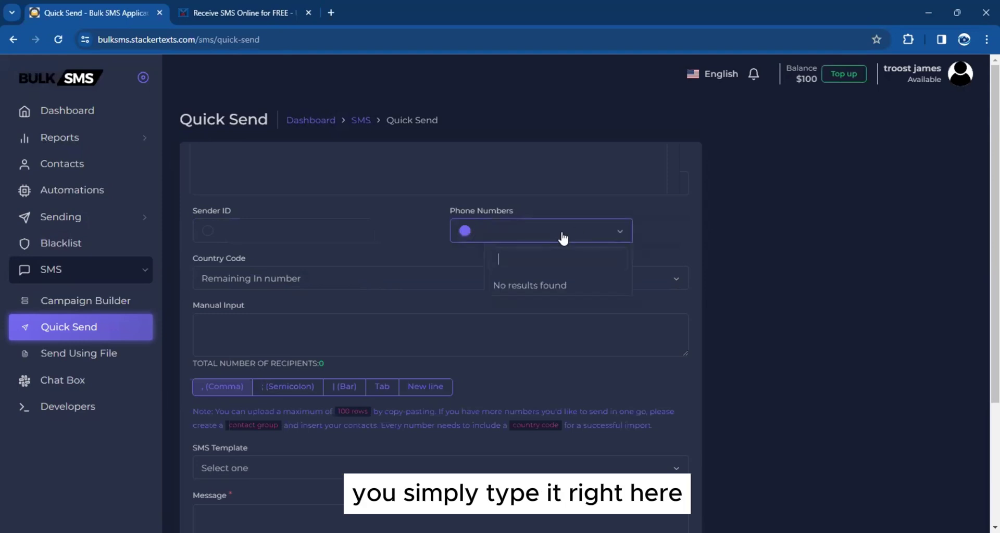
{"action": "left_click", "coordinate": [533, 233]}
Switch to a custom sender ID and enter MYBULKSMS
{"action": "left_click", "coordinate": [224, 231]}
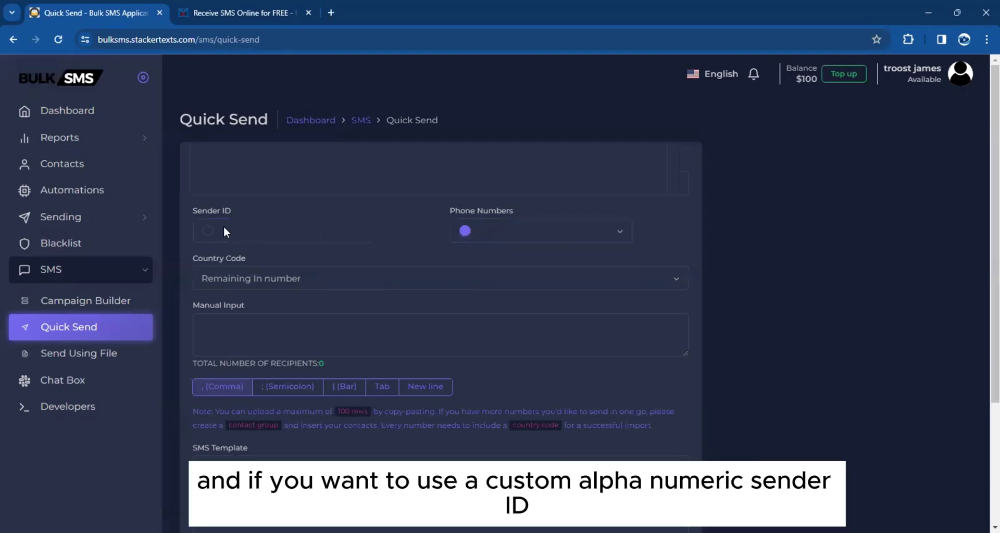
{"action": "left_click", "coordinate": [208, 232]}
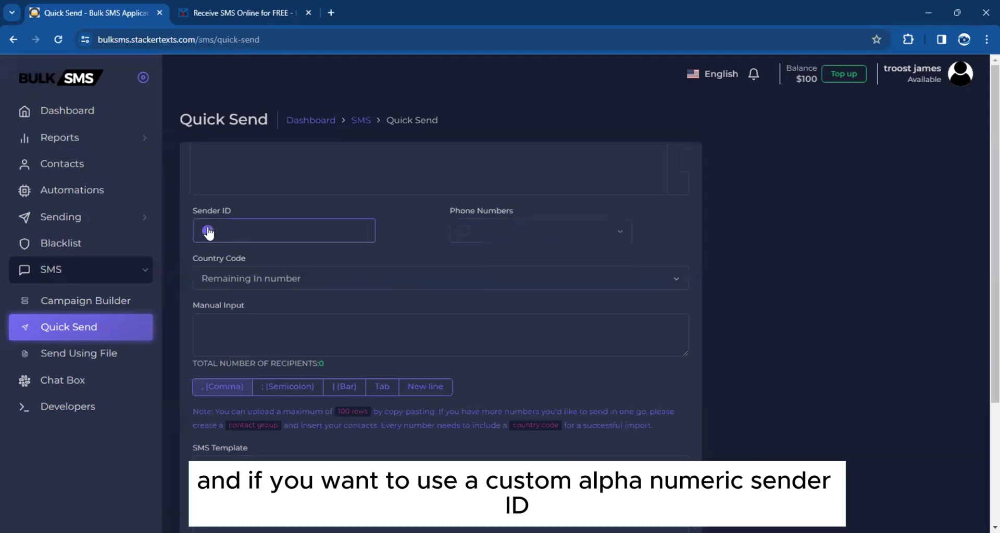
{"action": "left_click", "coordinate": [280, 231]}
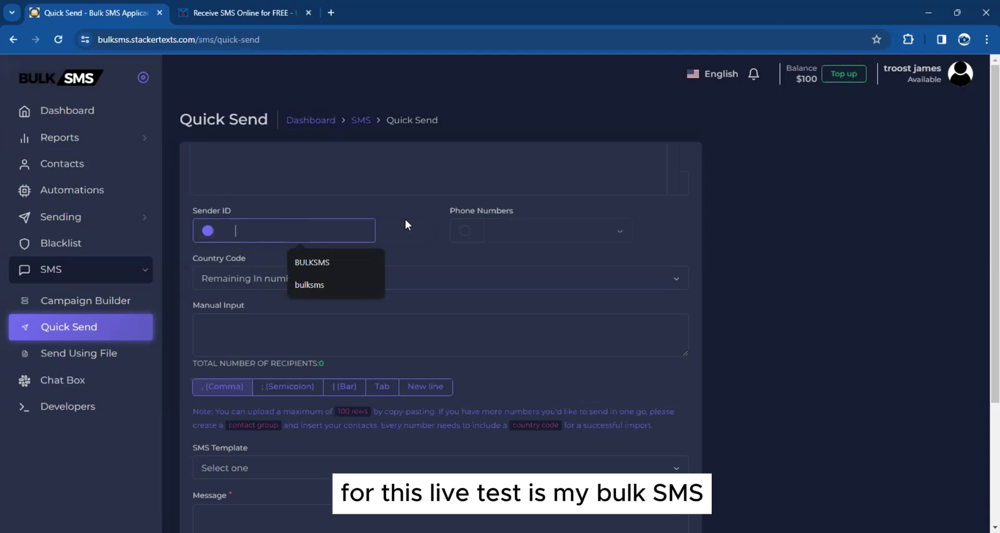
{"action": "type", "text": "MYBU"}
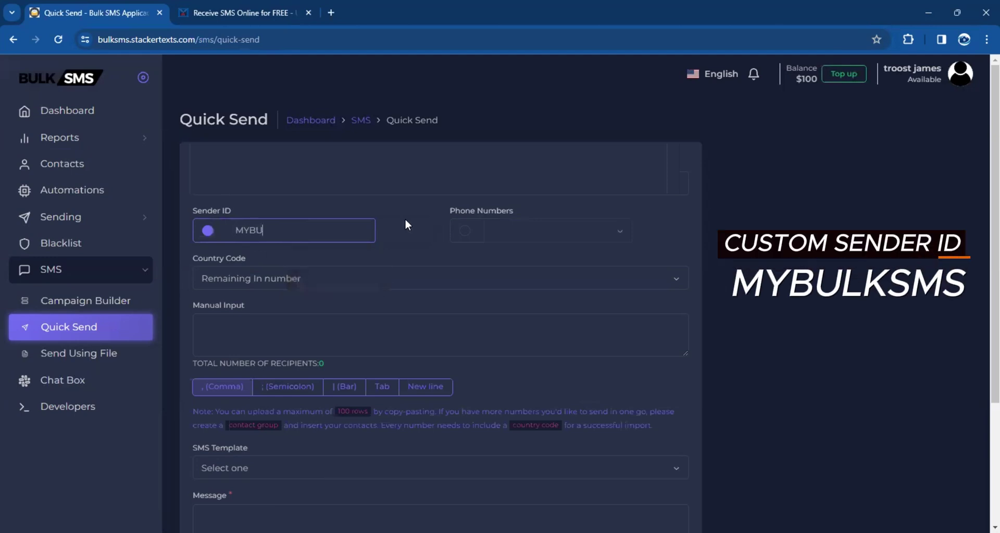
{"action": "type", "text": "LKSMS"}
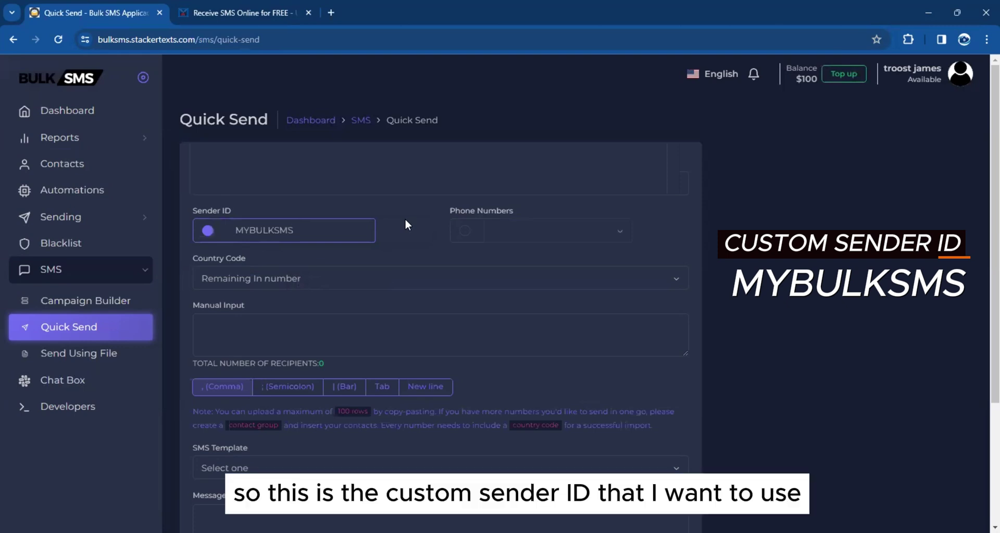
{"action": "left_click", "coordinate": [407, 224]}
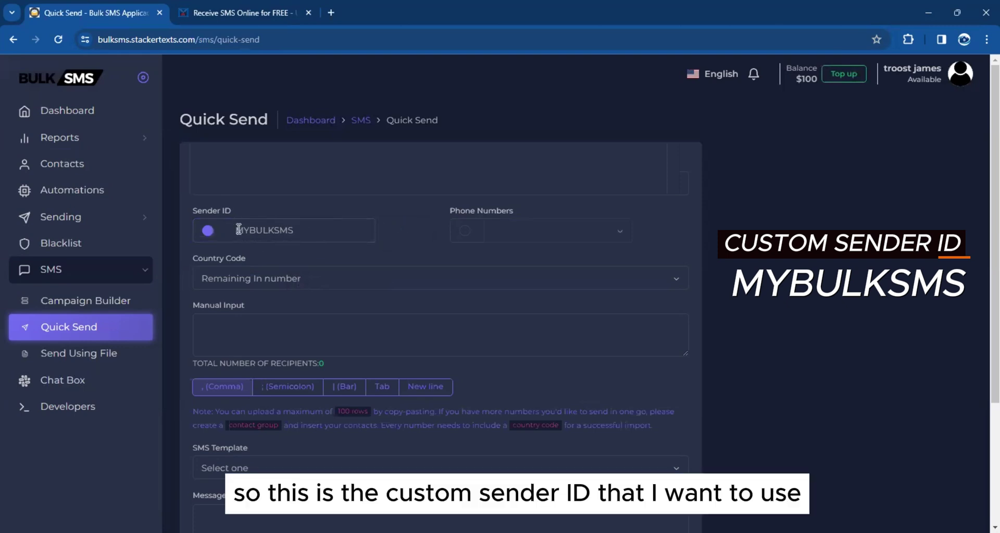
{"action": "scroll", "coordinate": [306, 227], "scroll_direction": "down", "scroll_amount": 1}
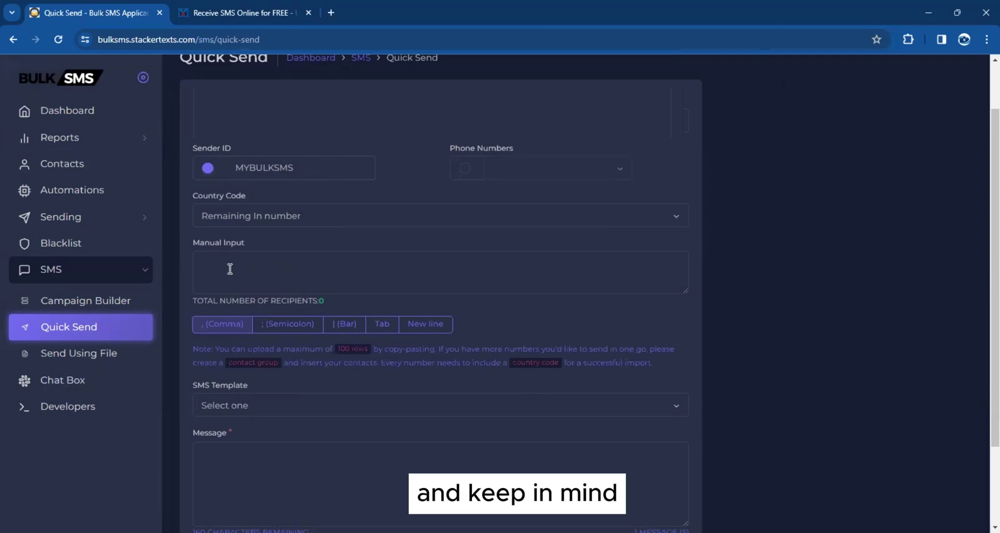
{"action": "scroll", "coordinate": [234, 265], "scroll_direction": "up", "scroll_amount": 1}
{"action": "scroll", "coordinate": [229, 263], "scroll_direction": "down", "scroll_amount": 2}
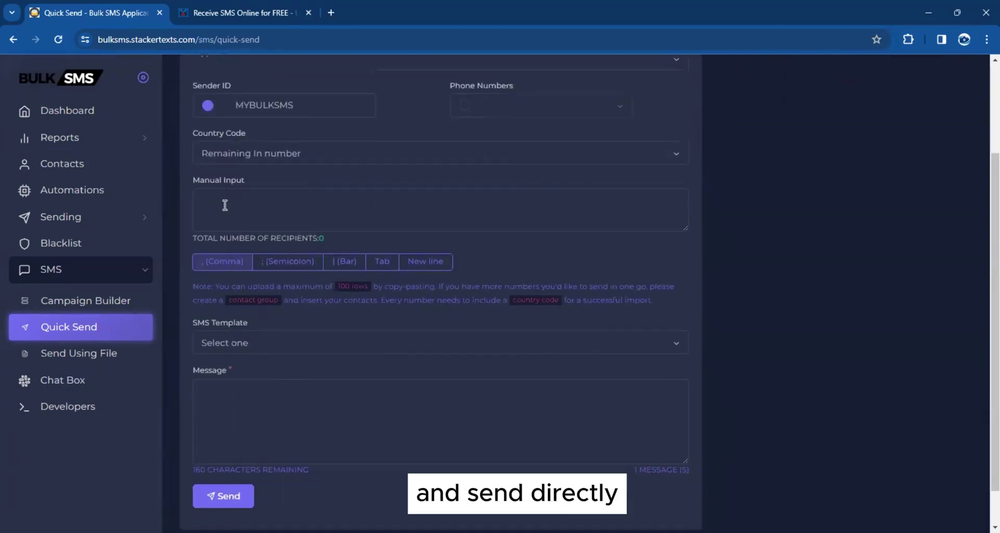
Open the United Kingdom and Denmark number inboxes in new tabs
{"action": "left_click", "coordinate": [241, 13]}
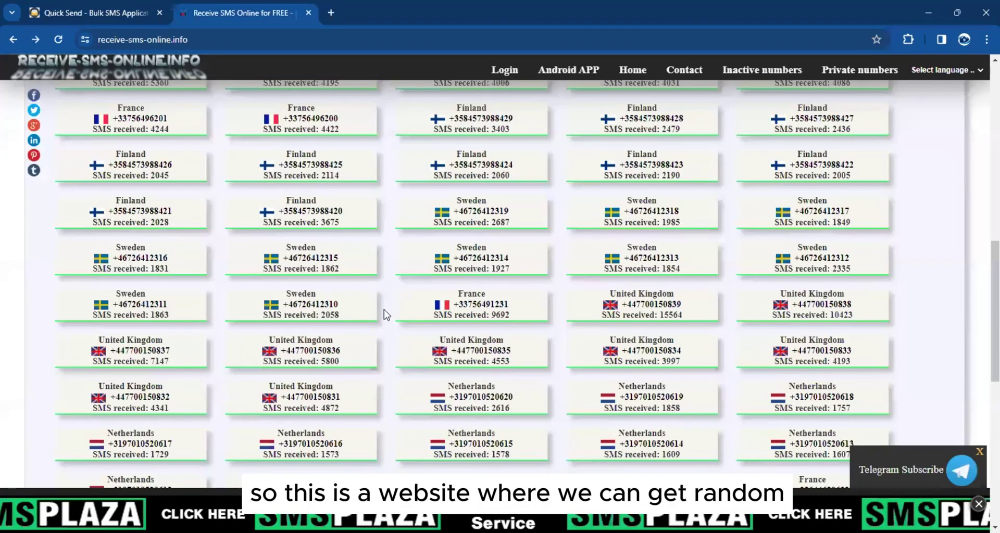
{"action": "scroll", "coordinate": [397, 241], "scroll_direction": "up", "scroll_amount": 4}
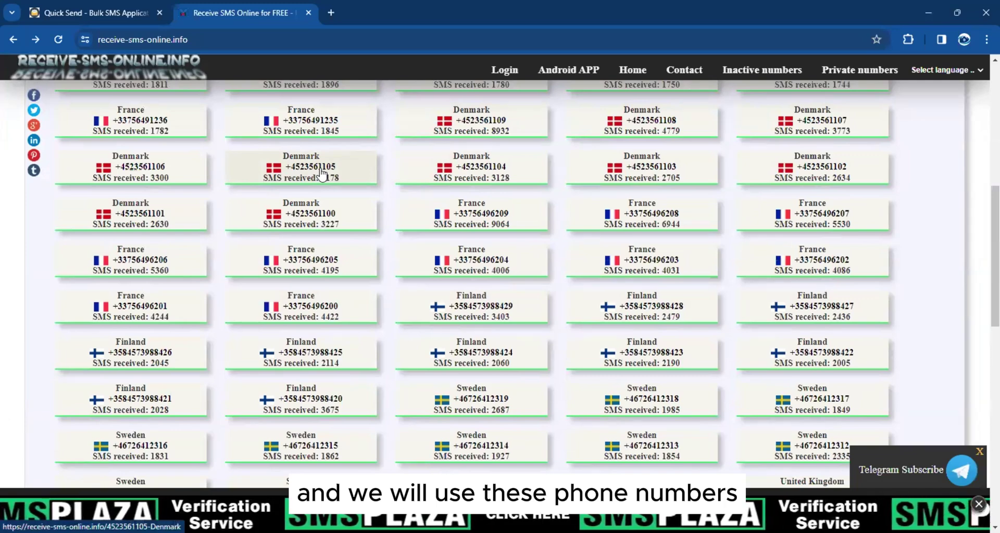
{"action": "scroll", "coordinate": [322, 173], "scroll_direction": "up", "scroll_amount": 4}
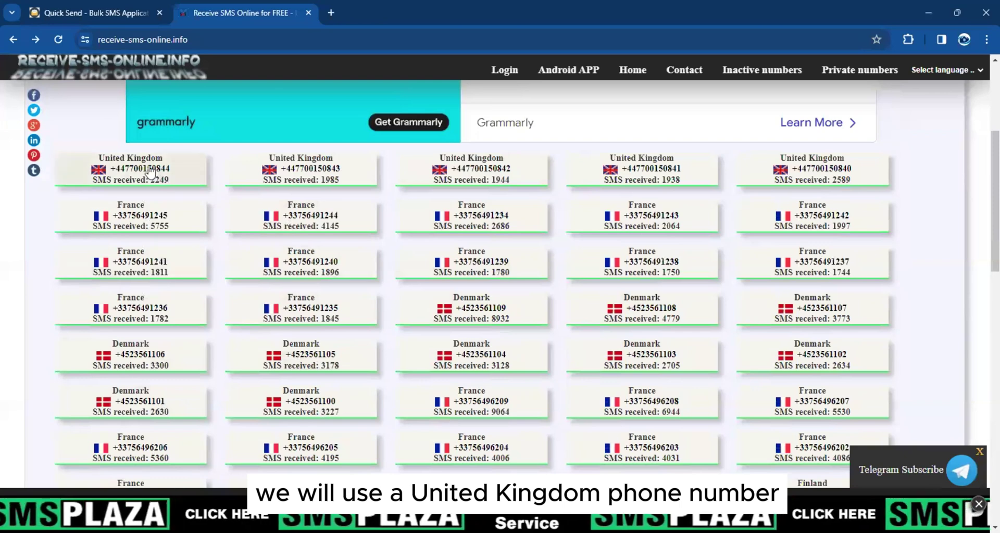
{"action": "right_click", "coordinate": [150, 170]}
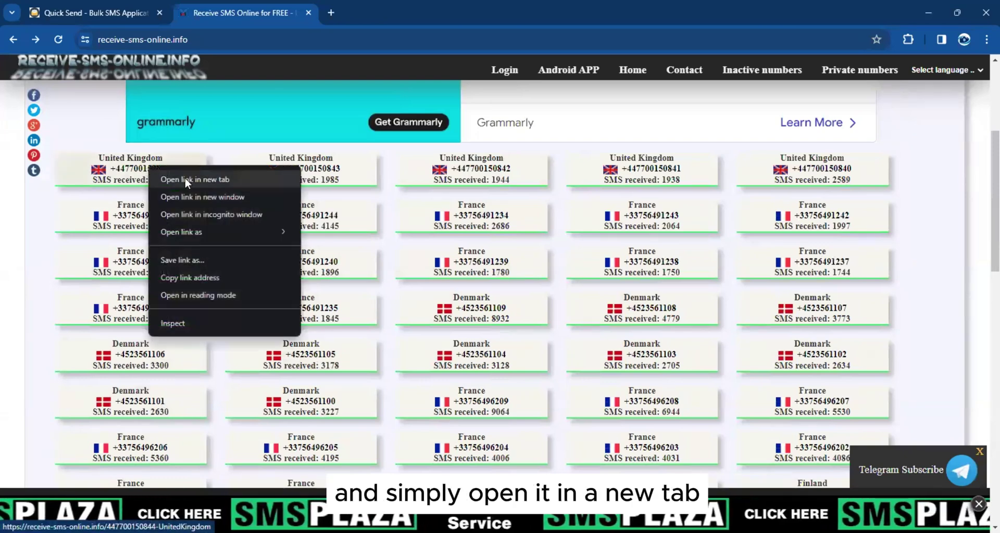
{"action": "left_click", "coordinate": [208, 181]}
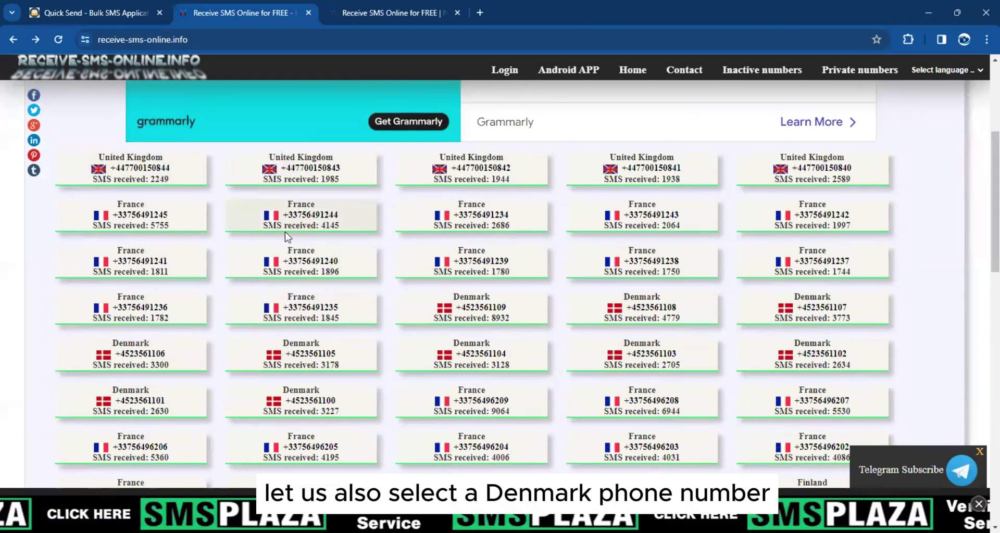
{"action": "scroll", "coordinate": [285, 232], "scroll_direction": "down", "scroll_amount": 1}
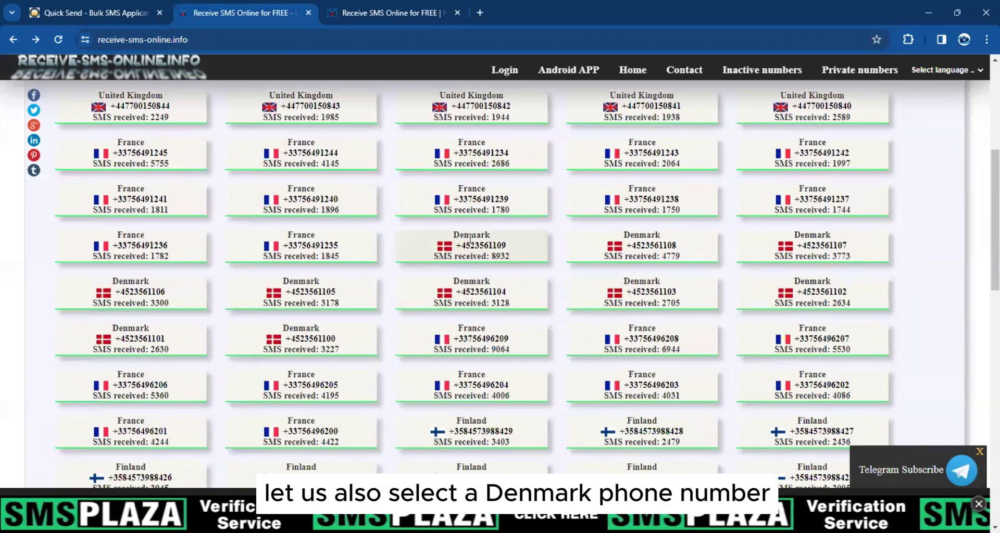
{"action": "right_click", "coordinate": [469, 240]}
{"action": "right_click", "coordinate": [448, 260]}
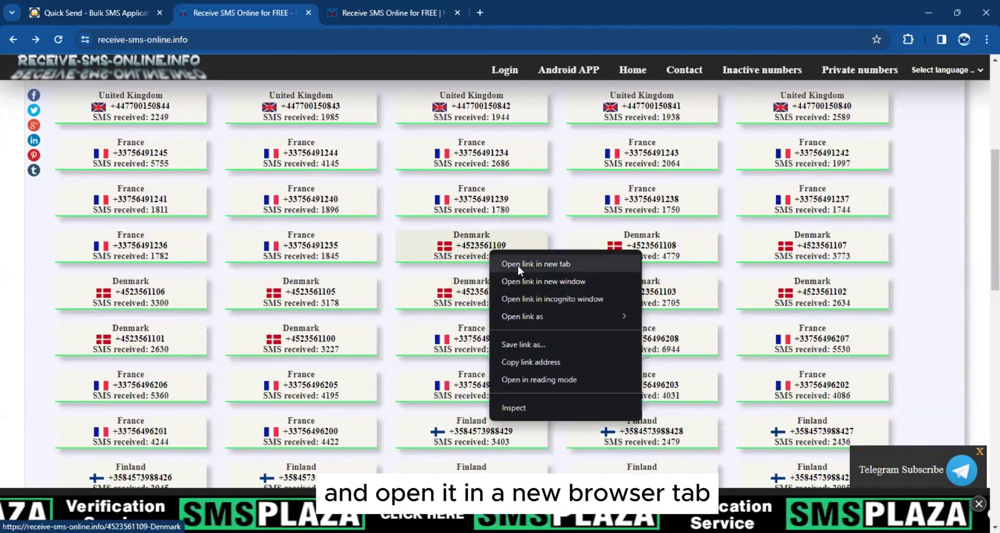
{"action": "left_click", "coordinate": [471, 263]}
Open the Finland and Netherlands number inboxes in new tabs
{"action": "scroll", "coordinate": [349, 223], "scroll_direction": "down", "scroll_amount": 3}
{"action": "scroll", "coordinate": [347, 224], "scroll_direction": "down", "scroll_amount": 1}
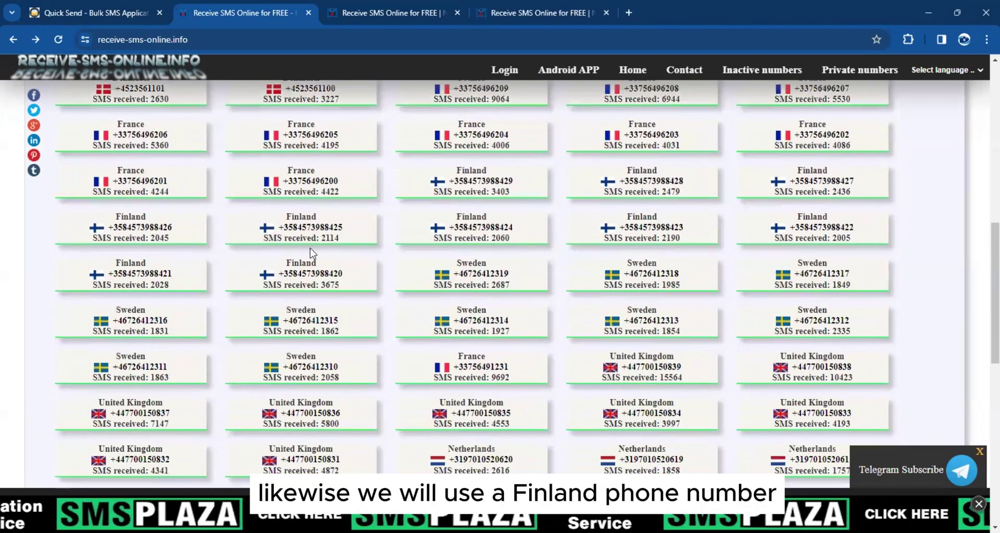
{"action": "right_click", "coordinate": [479, 190]}
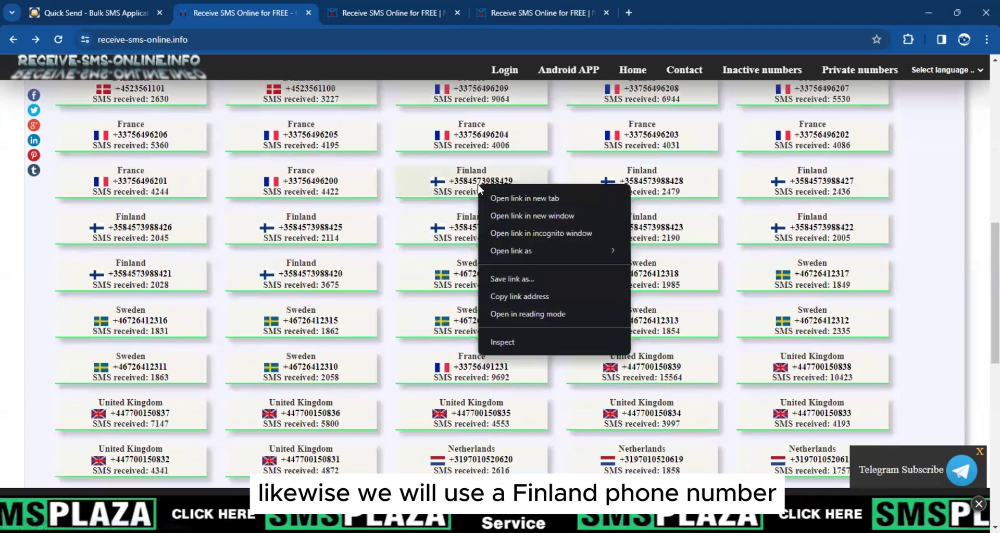
{"action": "left_click", "coordinate": [547, 198]}
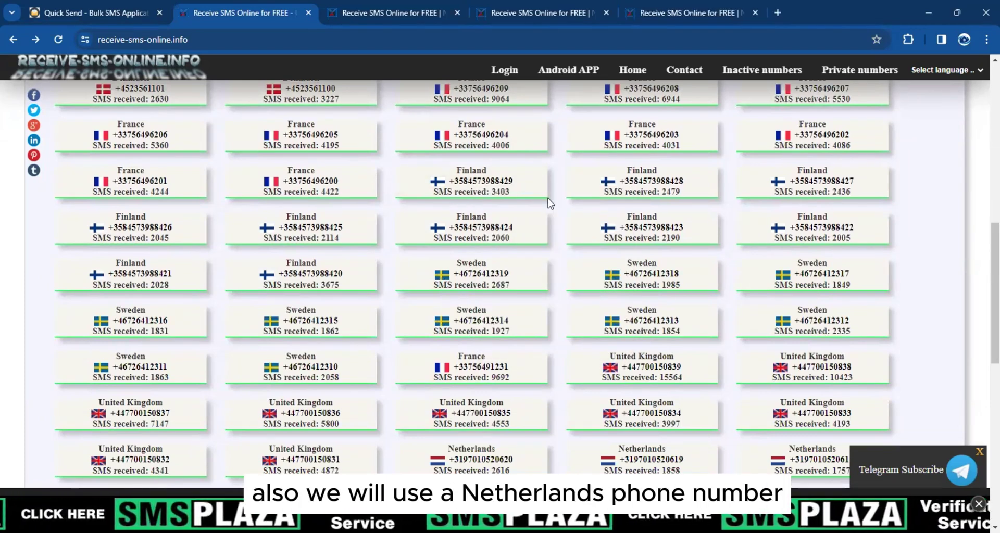
{"action": "scroll", "coordinate": [476, 326], "scroll_direction": "down", "scroll_amount": 2}
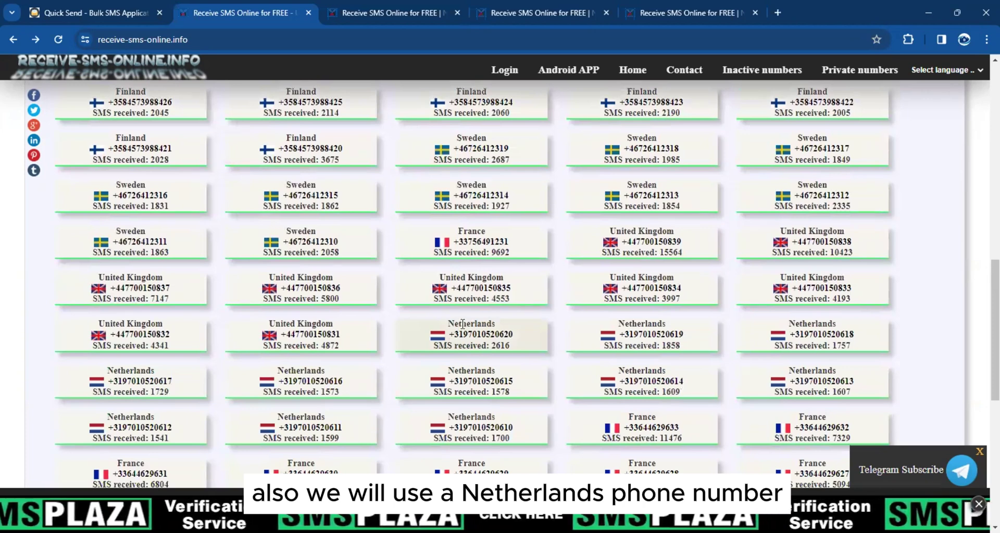
{"action": "right_click", "coordinate": [462, 324]}
{"action": "right_click", "coordinate": [447, 337]}
{"action": "left_click", "coordinate": [501, 357]}
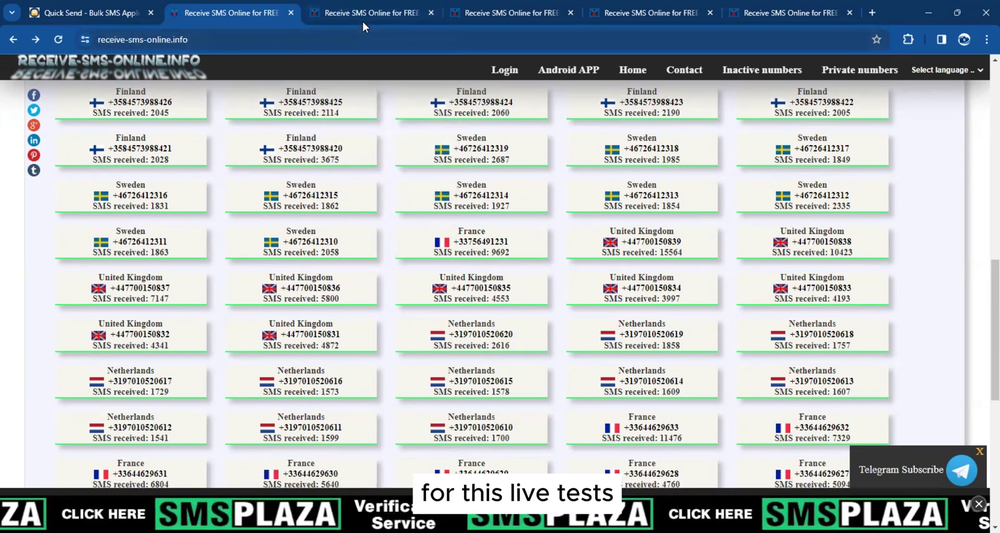
Check messages in each of the four inbox tabs and select the United Kingdom number
{"action": "left_click", "coordinate": [375, 11]}
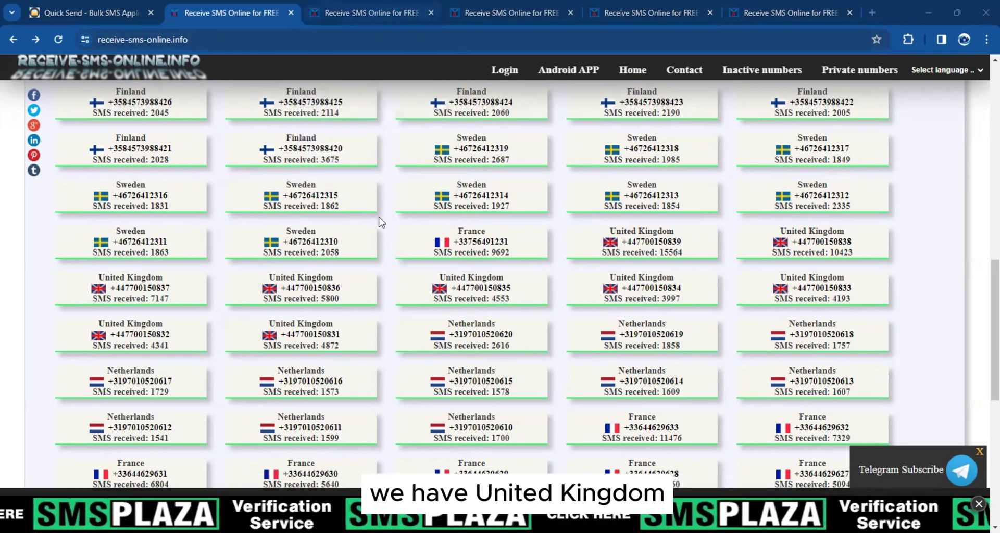
{"action": "left_click", "coordinate": [507, 13]}
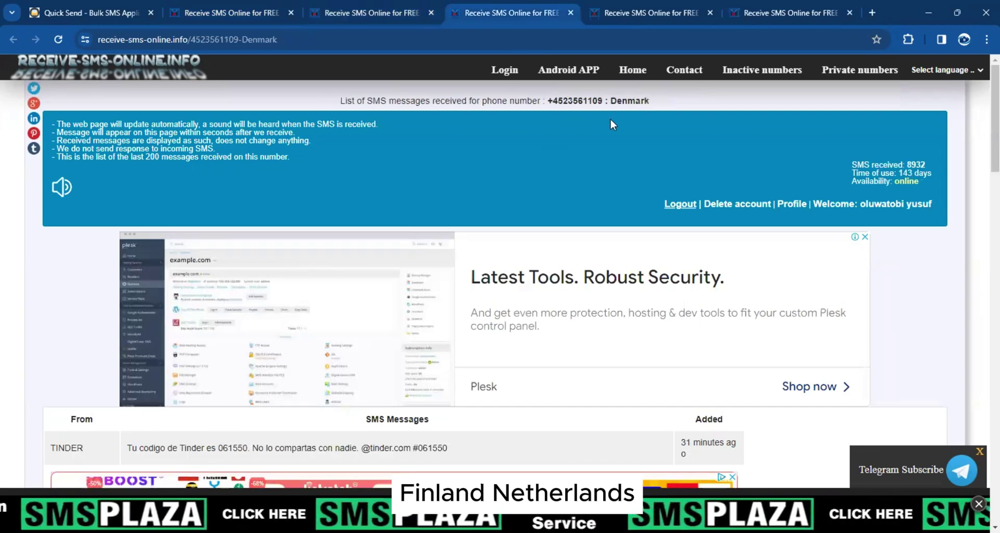
{"action": "left_click", "coordinate": [654, 10]}
{"action": "key", "text": "ctrl+Tab"}
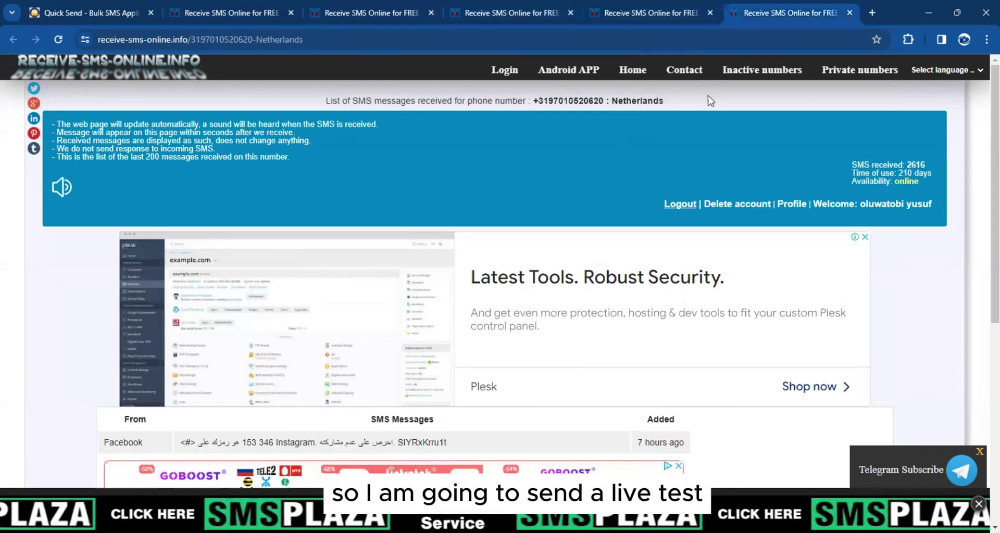
{"action": "key", "text": "ctrl+3"}
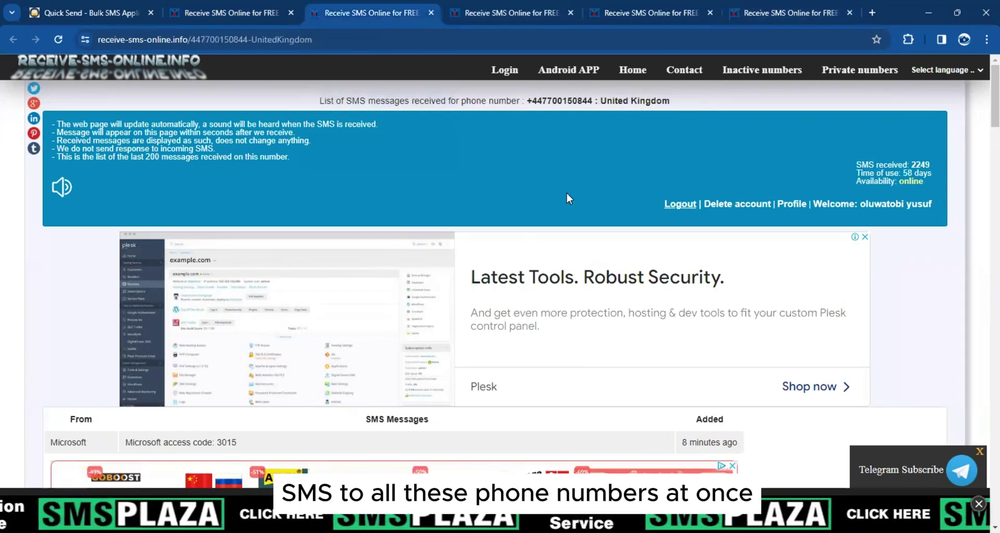
{"action": "left_click", "coordinate": [495, 10]}
{"action": "key", "text": "ctrl+Tab"}
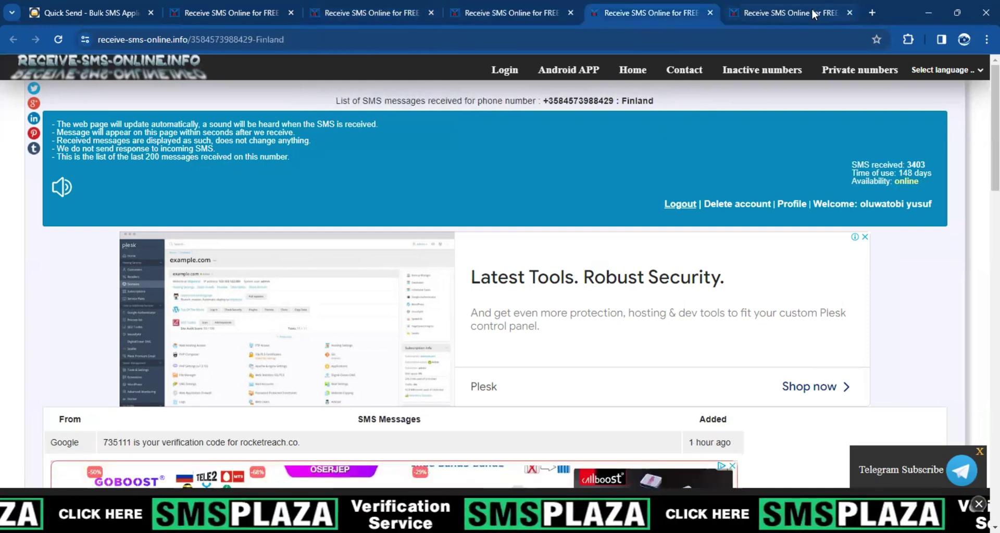
{"action": "key", "text": "ctrl+Tab"}
{"action": "key", "text": "ctrl+3"}
{"action": "left_click", "coordinate": [564, 98]}
Paste the United Kingdom and Denmark numbers into Manual Input, separated by a comma
{"action": "key", "text": "ctrl+1"}
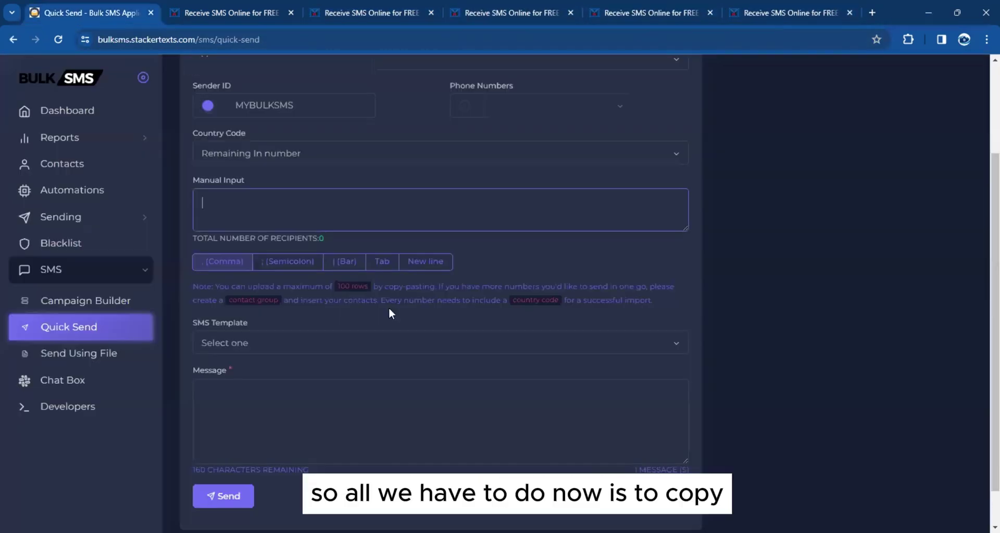
{"action": "key", "text": "ctrl+v"}
{"action": "key", "text": "ctrl+4"}
{"action": "left_click", "coordinate": [574, 98]}
{"action": "key", "text": "ctrl+1"}
{"action": "type", "text": ","}
{"action": "key", "text": "ctrl+v"}
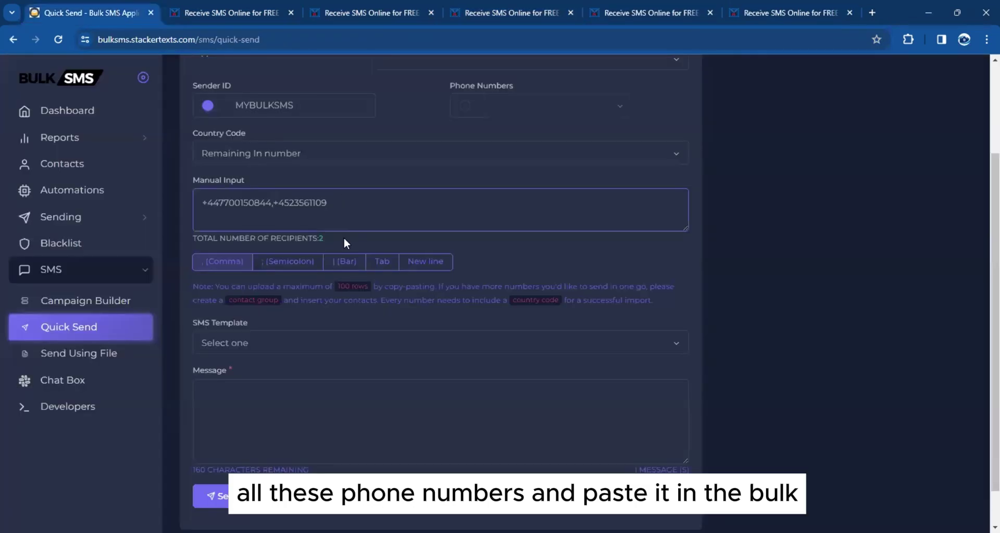
{"action": "key", "text": "ctrl+5"}
Append the Finland and Netherlands numbers plus a fifth number, bringing recipients to 5
{"action": "left_click", "coordinate": [613, 103]}
{"action": "key", "text": "ctrl+1"}
{"action": "type", "text": ","}
{"action": "key", "text": "ctrl+v"}
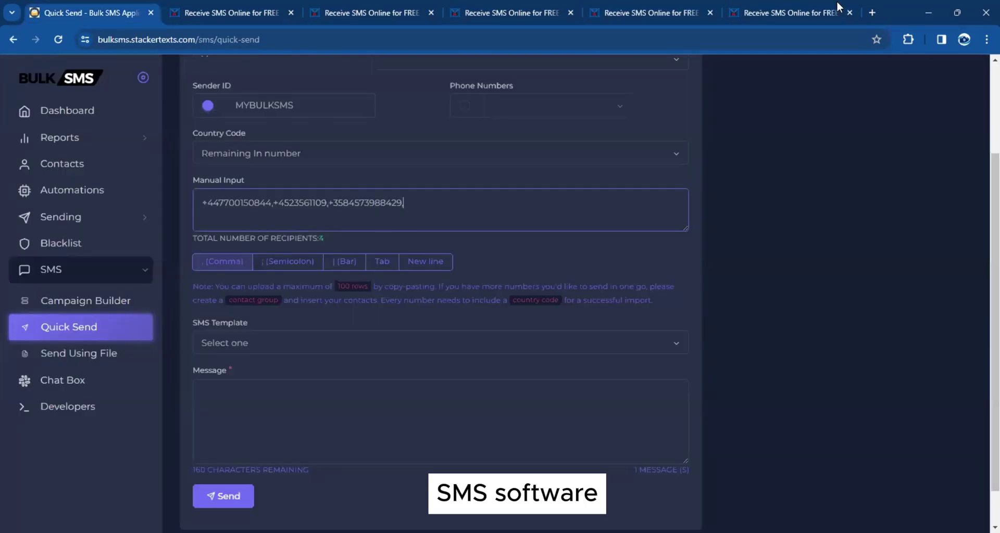
{"action": "key", "text": "ctrl+6"}
{"action": "left_click", "coordinate": [599, 101]}
{"action": "key", "text": "ctrl+1"}
{"action": "type", "text": ","}
{"action": "key", "text": "ctrl+v"}
{"action": "type", "text": ","}
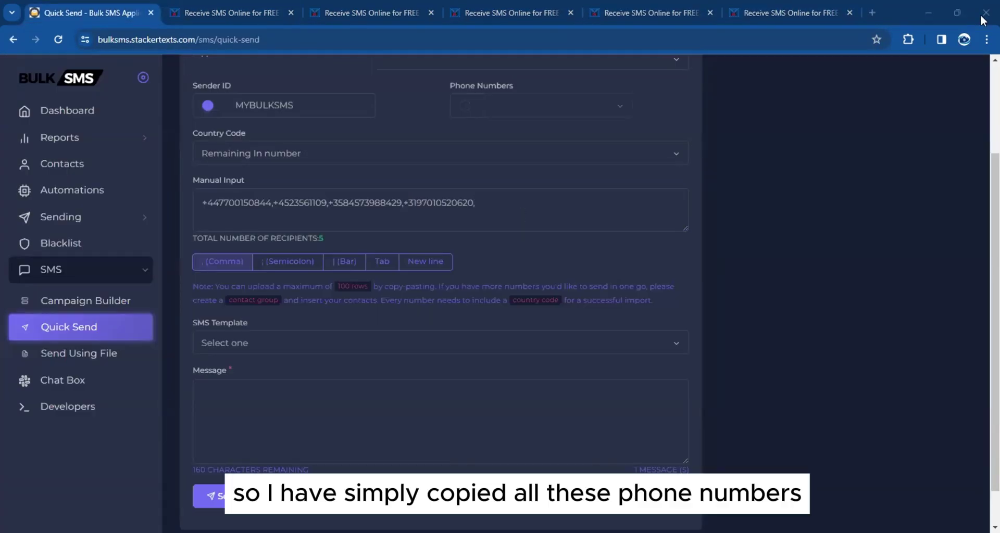
{"action": "key", "text": "ctrl+v"}
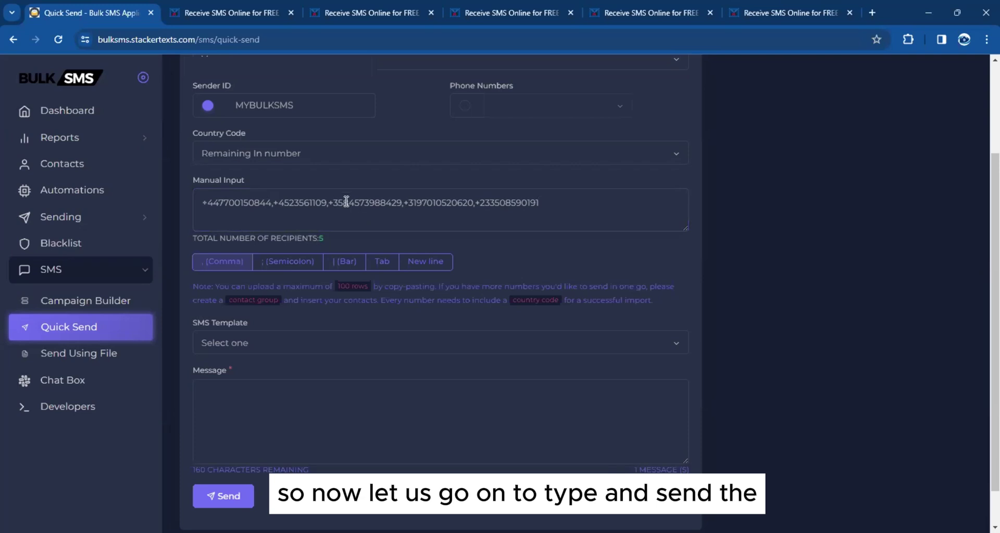
Leave SMS Template at 'Select one' and type 'This is a test SMS from our BULK SMS software 2024, do not reply'
{"action": "scroll", "coordinate": [327, 275], "scroll_direction": "down", "scroll_amount": 1}
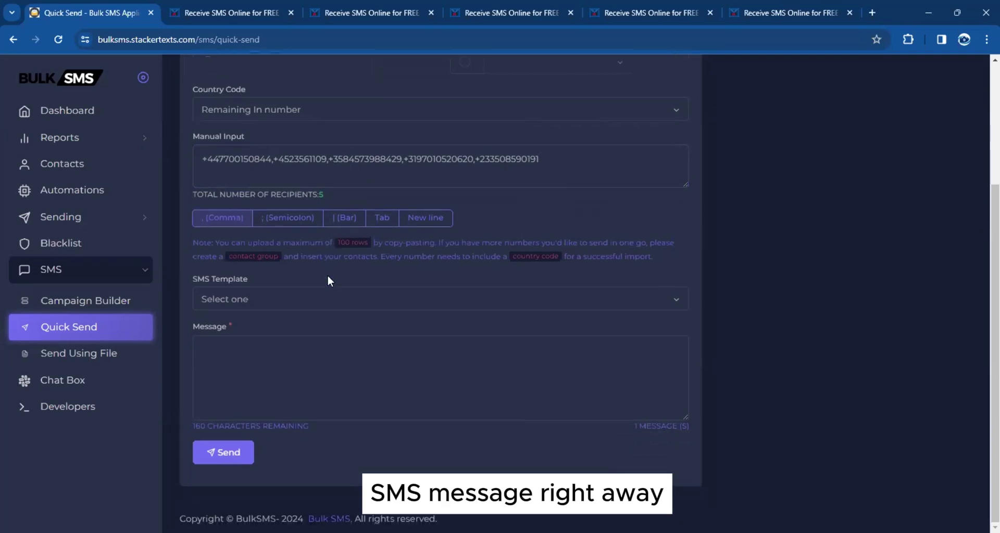
{"action": "left_click", "coordinate": [241, 301]}
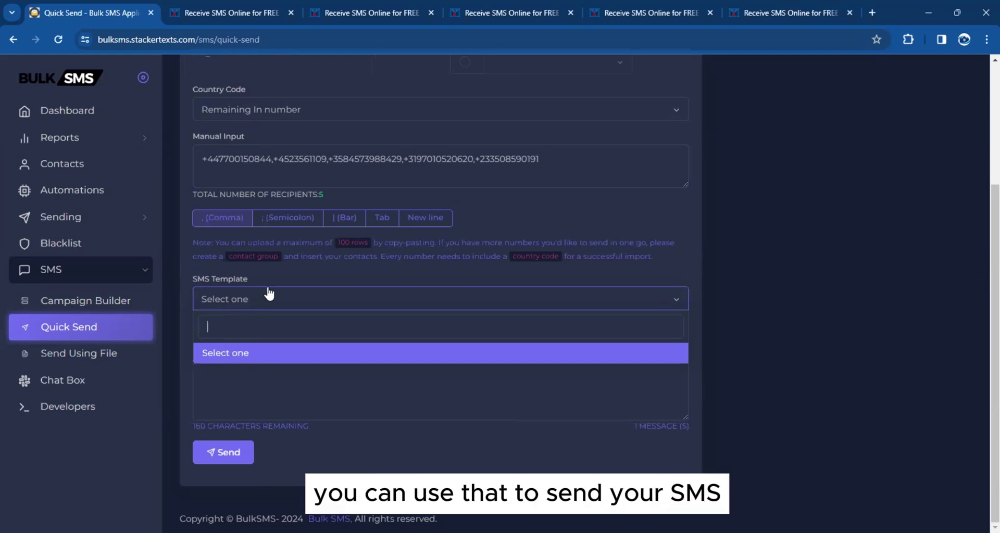
{"action": "left_click", "coordinate": [280, 351]}
{"action": "left_click", "coordinate": [273, 357]}
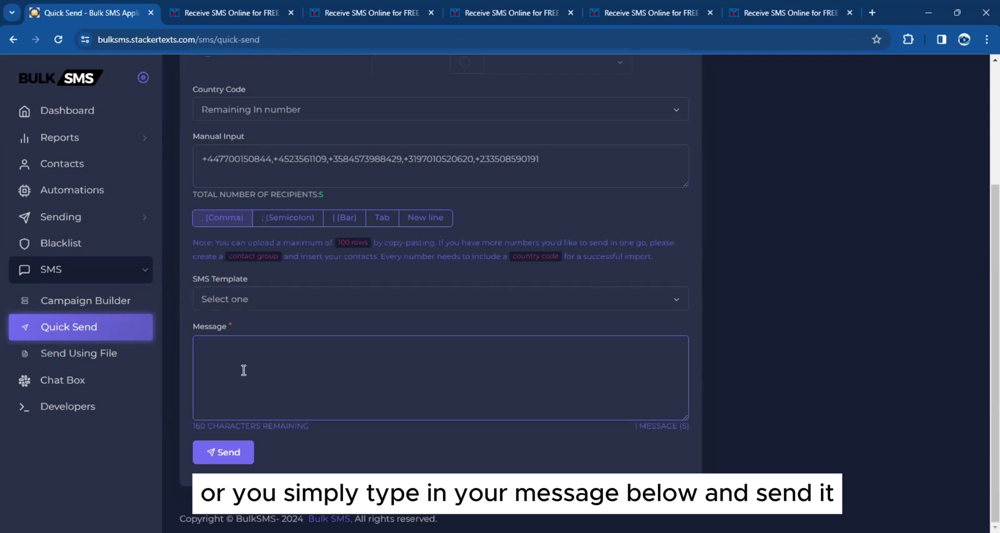
{"action": "type", "text": "co"}
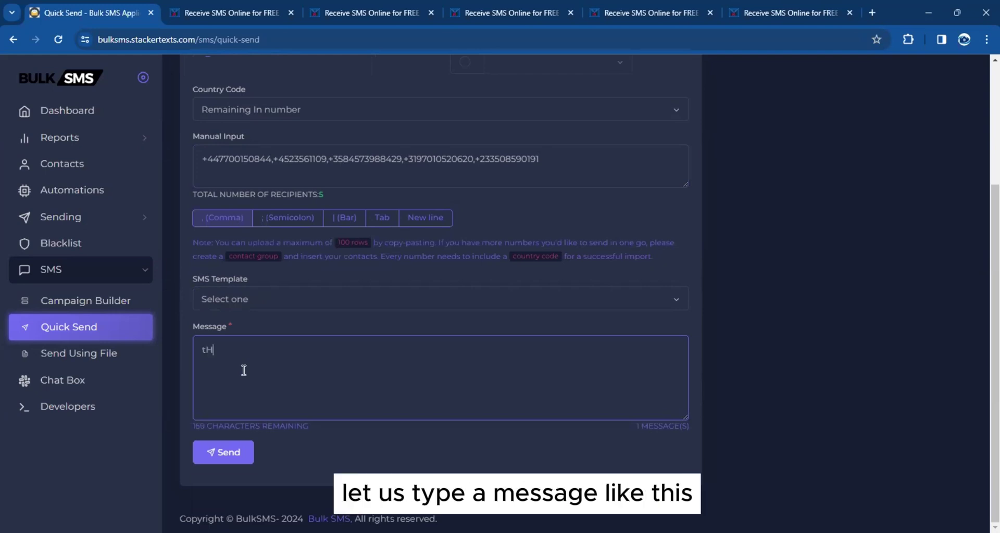
{"action": "key", "text": "BackSpace"}
{"action": "key", "text": "BackSpace"}
{"action": "type", "text": "This is a test "}
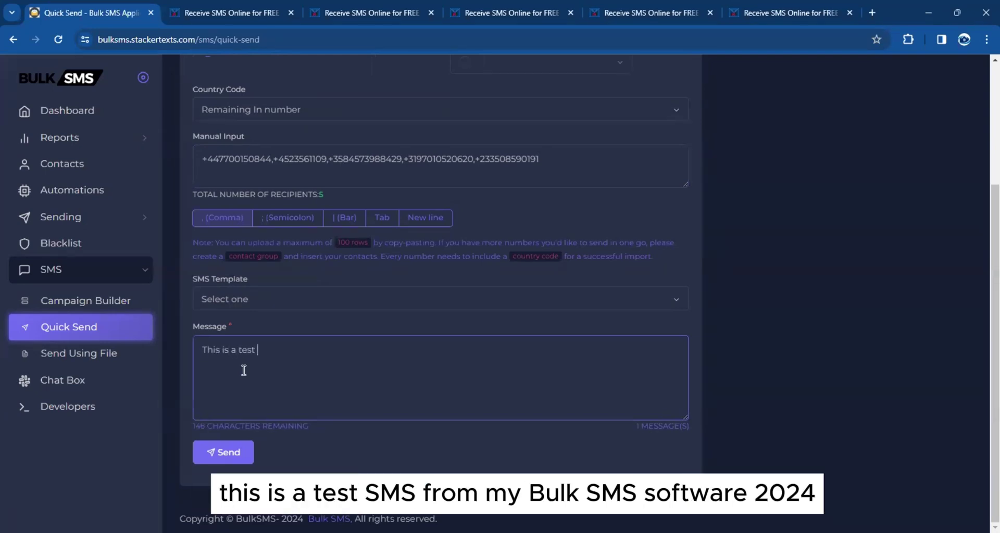
{"action": "type", "text": "SMS from our BULK SMS softwarwe"}
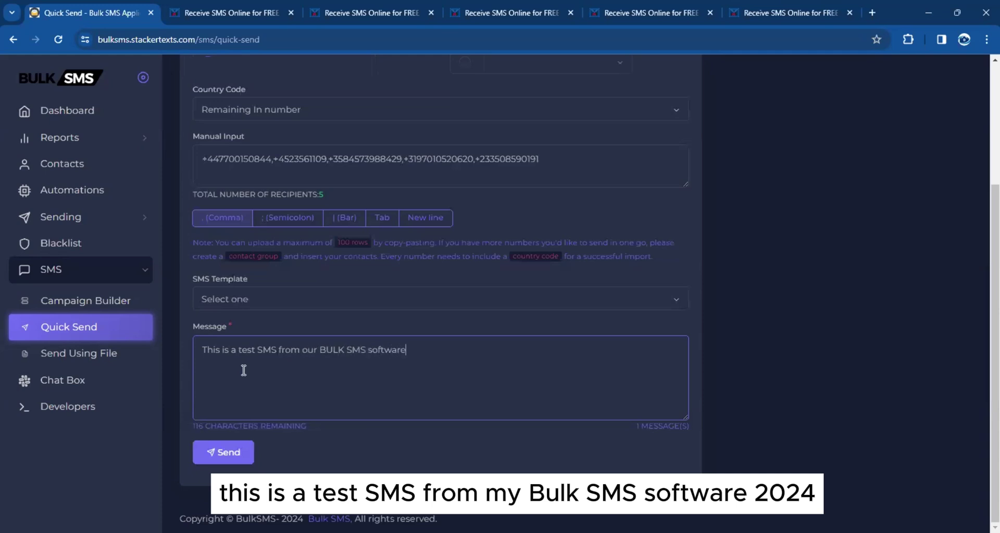
{"action": "type", "text": " 2024, do not repl"}
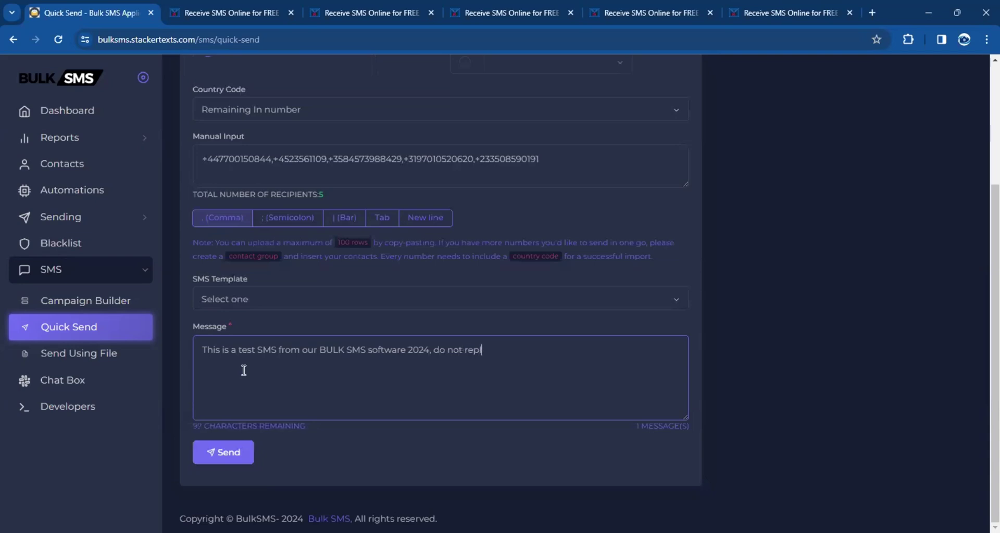
{"action": "type", "text": "y"}
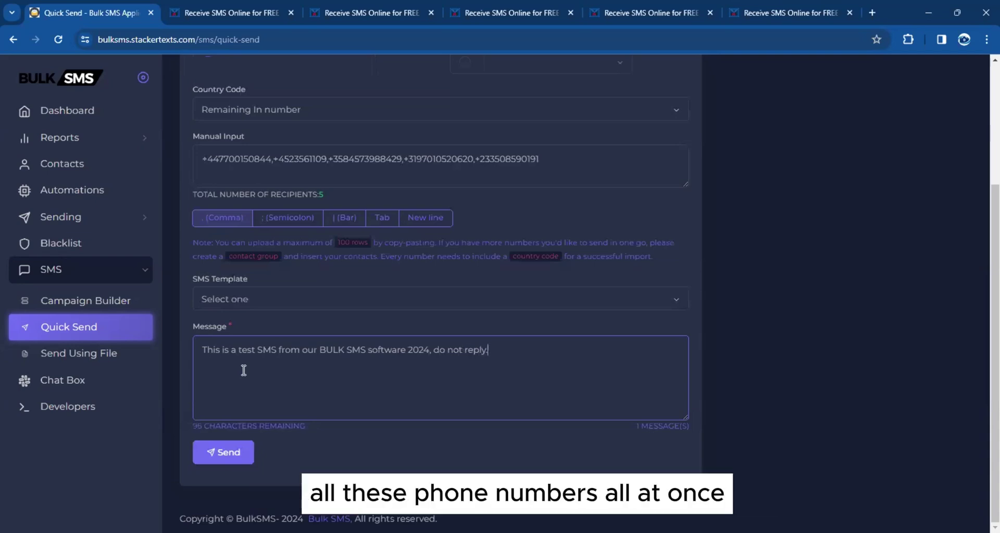
Confirm sender ID MYBULKSMS and scroll down to the finished message and Send button
{"action": "scroll", "coordinate": [243, 370], "scroll_direction": "up", "scroll_amount": 2}
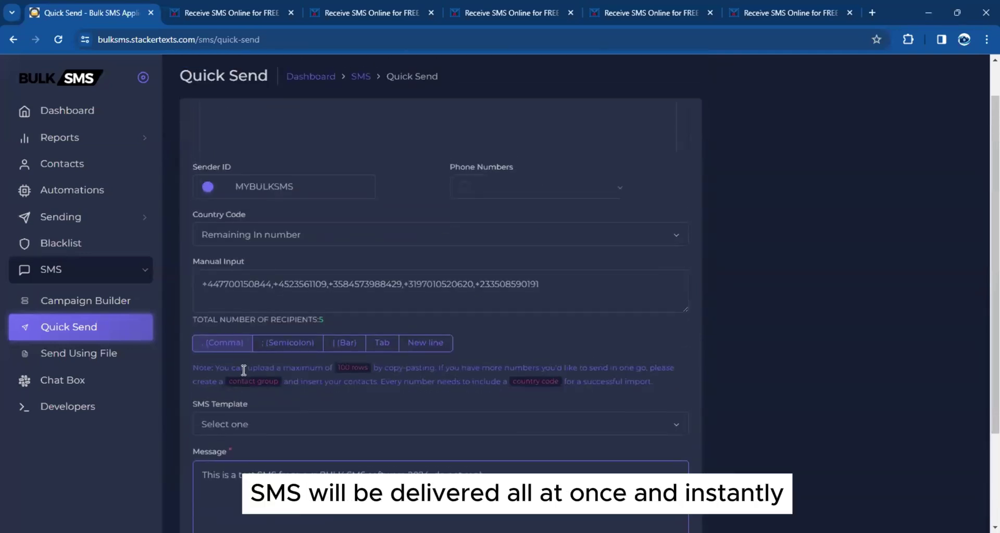
{"action": "scroll", "coordinate": [348, 389], "scroll_direction": "down", "scroll_amount": 2}
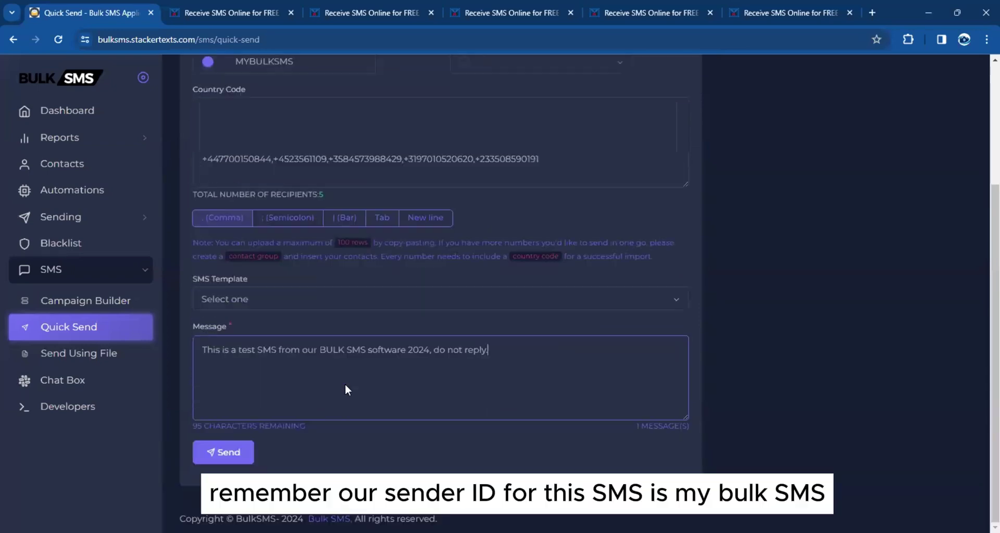
{"action": "scroll", "coordinate": [290, 332], "scroll_direction": "up", "scroll_amount": 3}
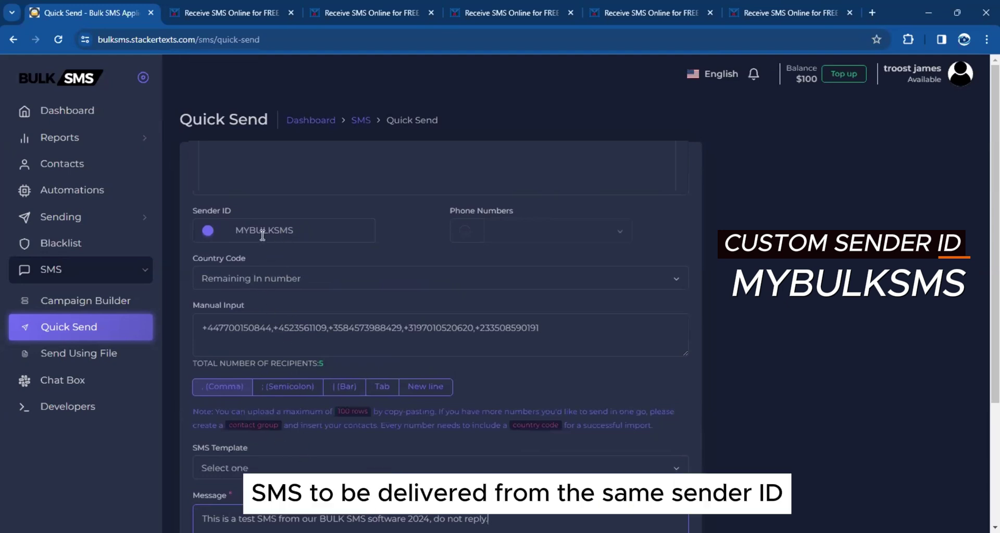
{"action": "left_click", "coordinate": [301, 230]}
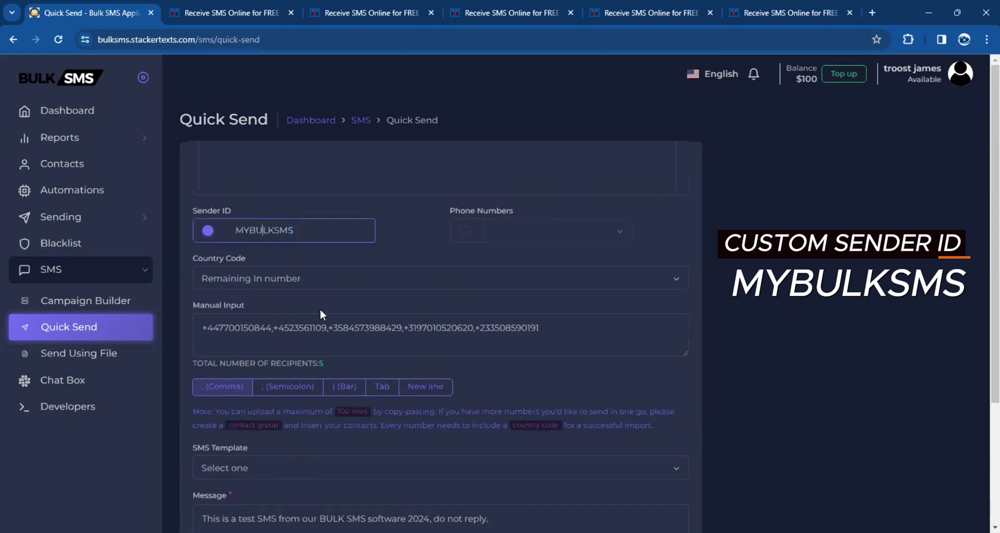
{"action": "scroll", "coordinate": [407, 241], "scroll_direction": "down", "scroll_amount": 3}
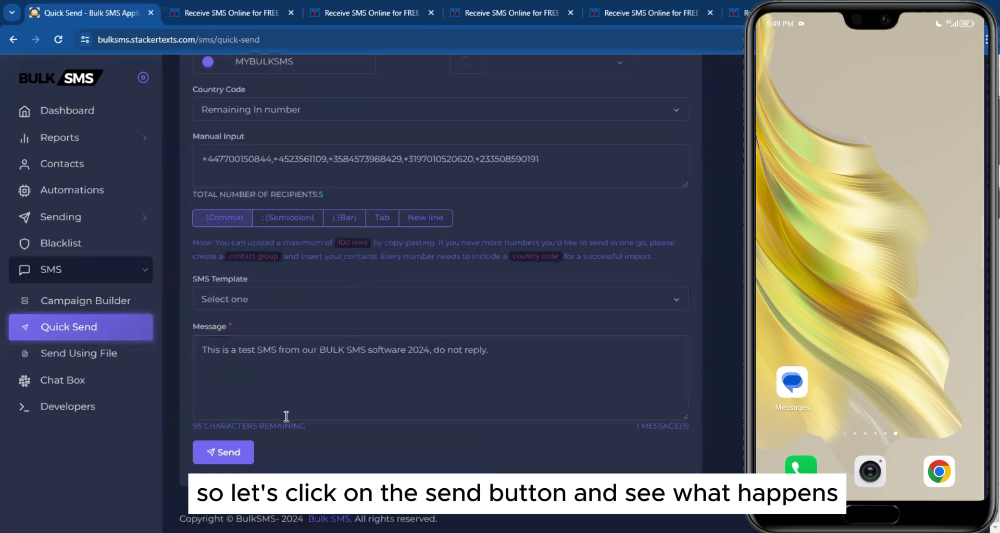
Send the test SMS to all five recipients and scroll the Sent Messages report listing them
{"action": "left_click", "coordinate": [214, 460]}
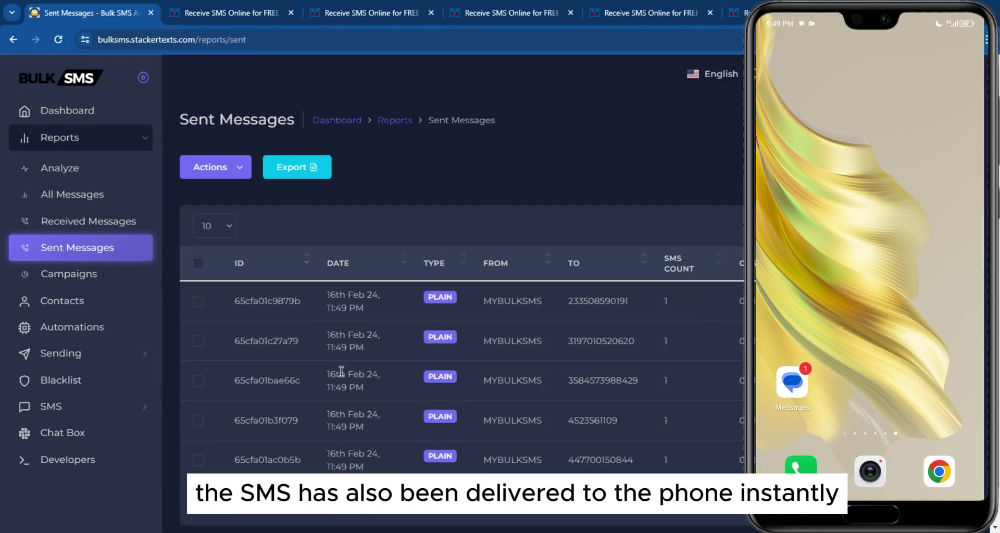
{"action": "scroll", "coordinate": [341, 371], "scroll_direction": "down", "scroll_amount": 1}
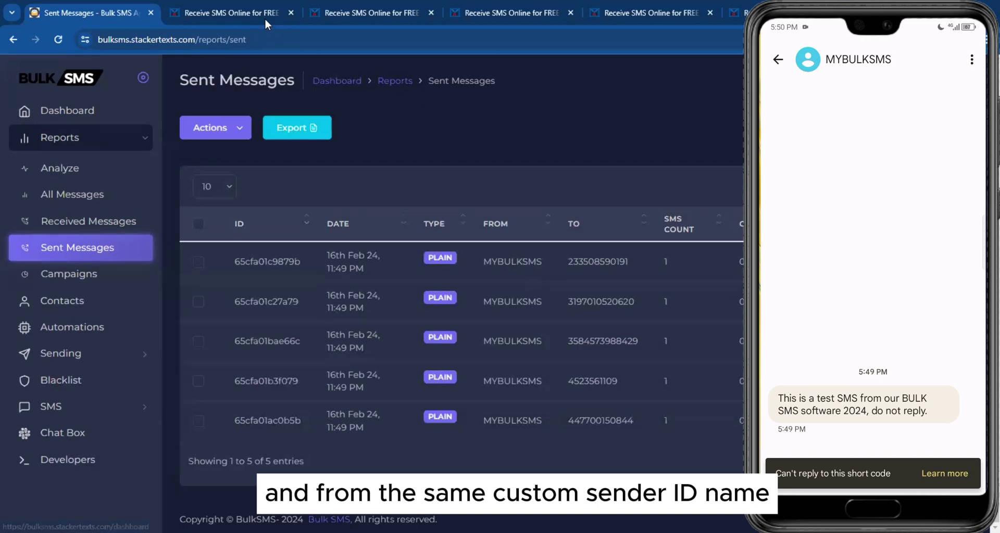
In the United Kingdom inbox tab, highlight the received test SMS row from MYBULKSMS
{"action": "left_click", "coordinate": [346, 11]}
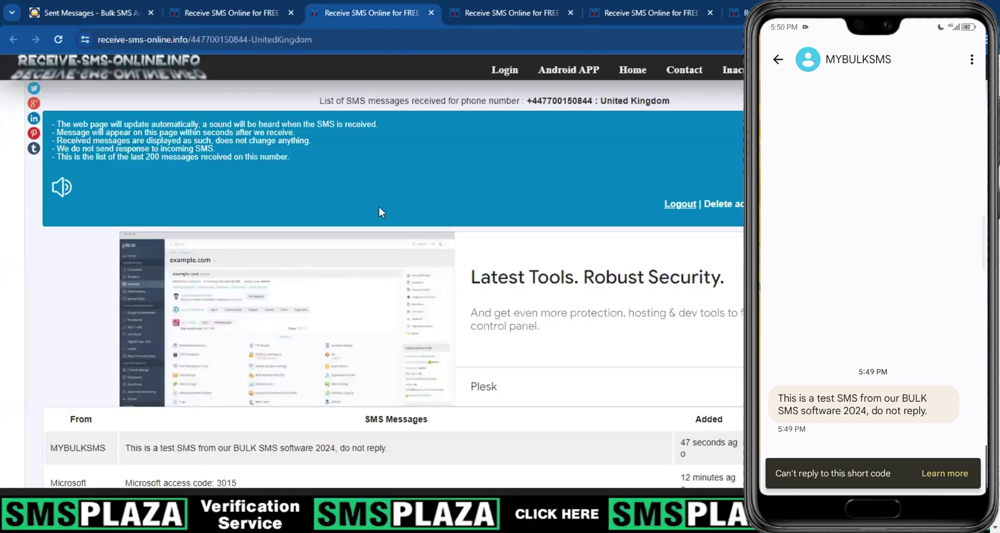
{"action": "scroll", "coordinate": [379, 211], "scroll_direction": "down", "scroll_amount": 5}
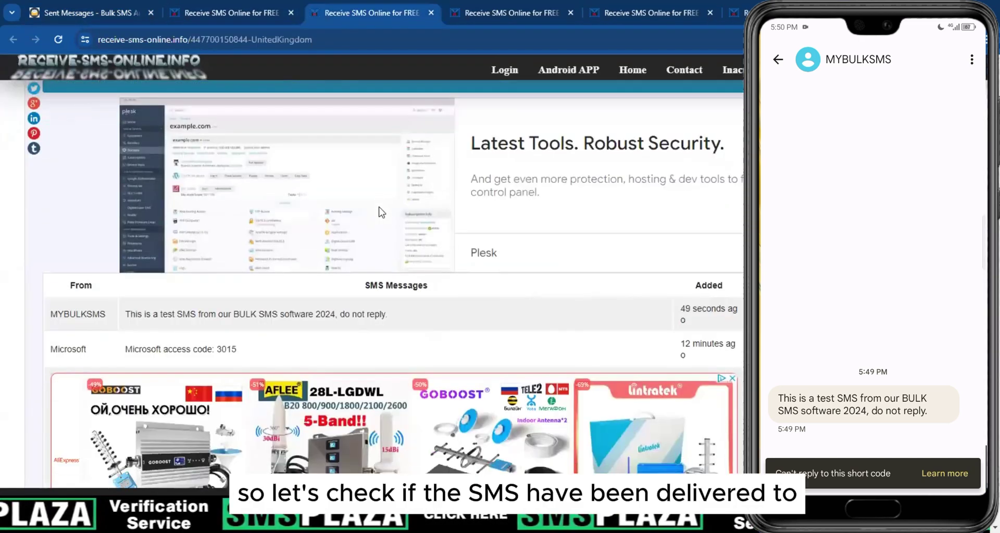
{"action": "scroll", "coordinate": [253, 221], "scroll_direction": "up", "scroll_amount": 5}
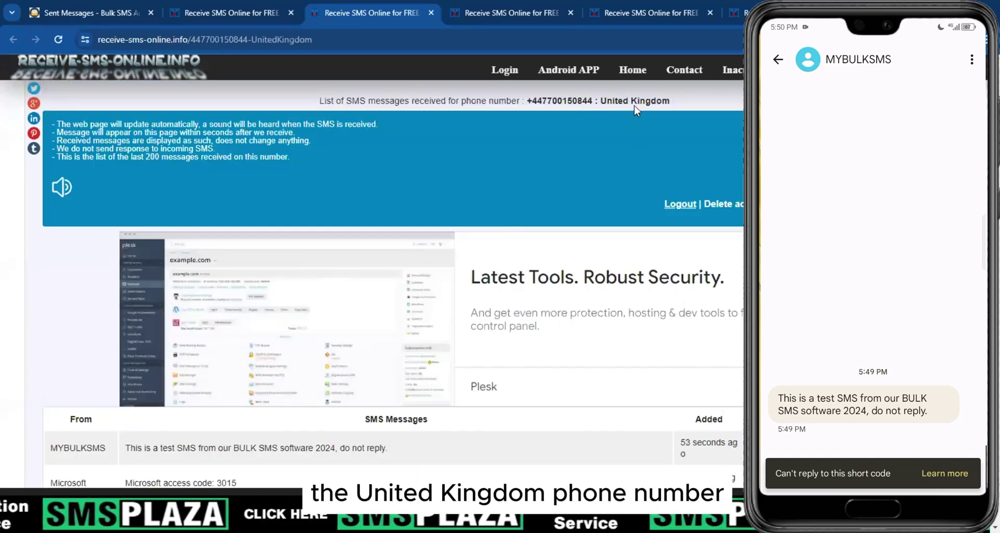
{"action": "scroll", "coordinate": [290, 202], "scroll_direction": "down", "scroll_amount": 5}
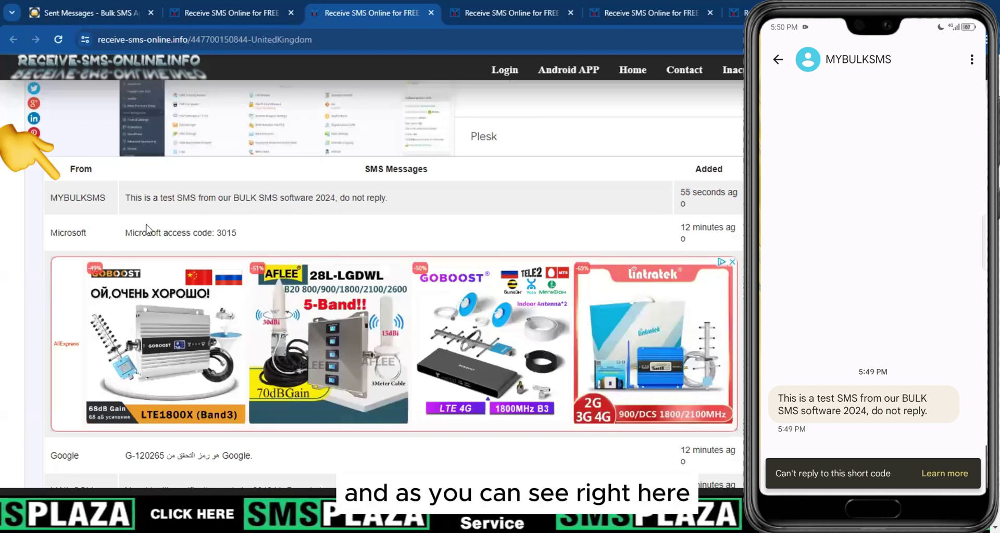
{"action": "left_click_drag", "start_coordinate": [51, 198], "coordinate": [389, 201]}
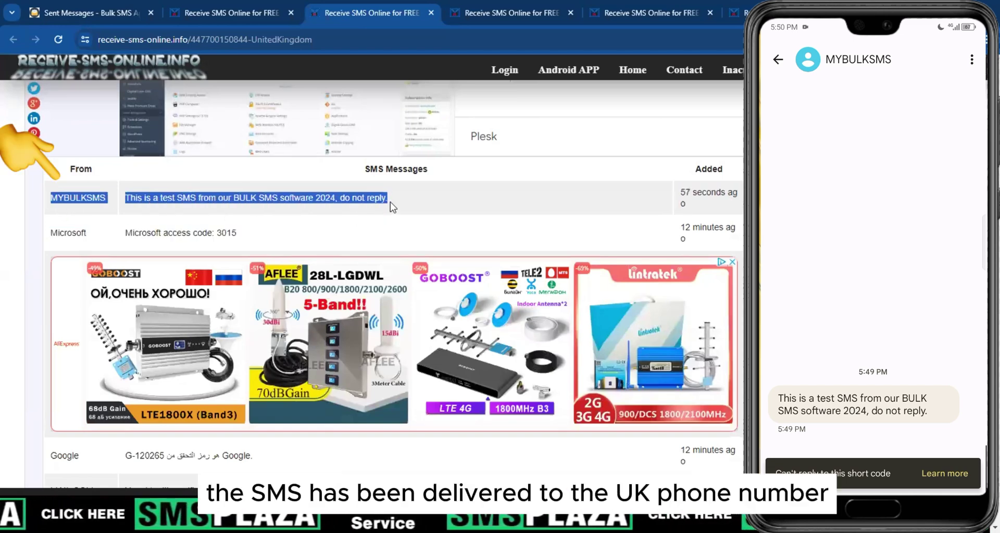
{"action": "left_click", "coordinate": [94, 199]}
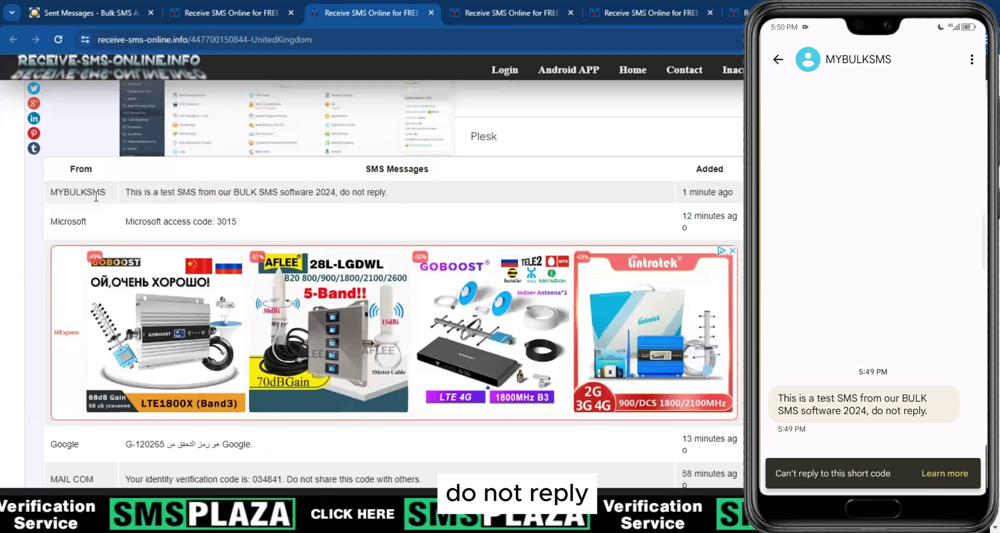
{"action": "double_click", "coordinate": [78, 192]}
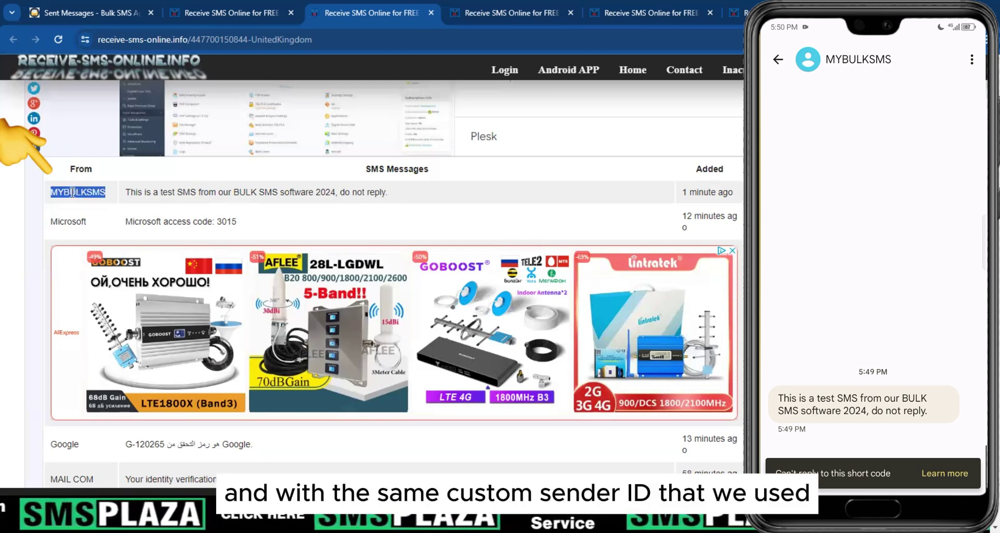
{"action": "left_click", "coordinate": [493, 16]}
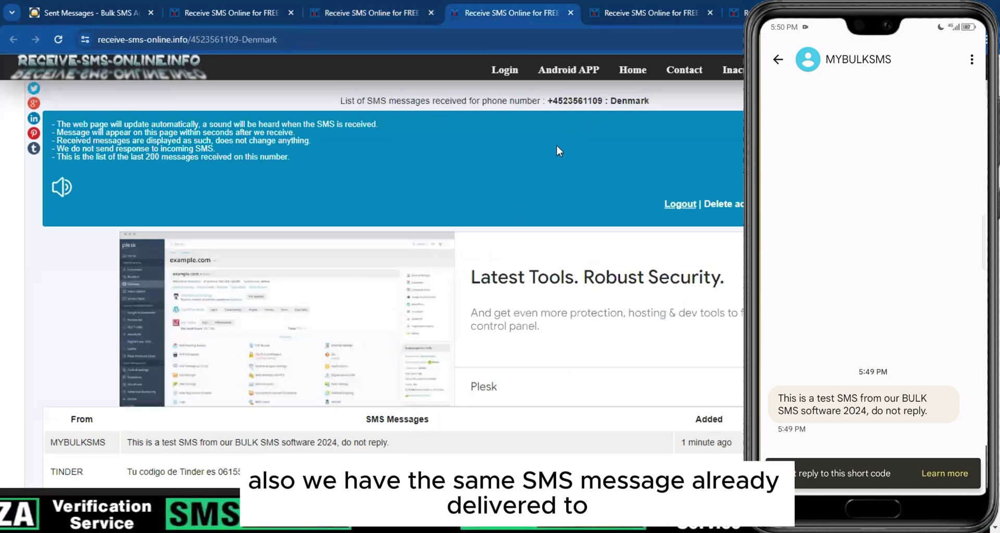
{"action": "scroll", "coordinate": [556, 145], "scroll_direction": "down", "scroll_amount": 2}
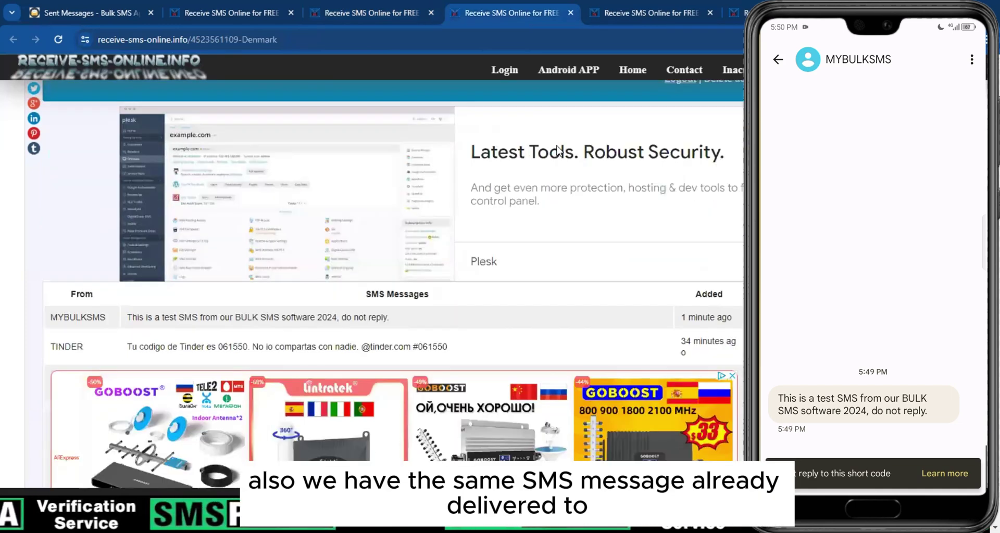
{"action": "double_click", "coordinate": [67, 317]}
{"action": "left_click", "coordinate": [67, 317]}
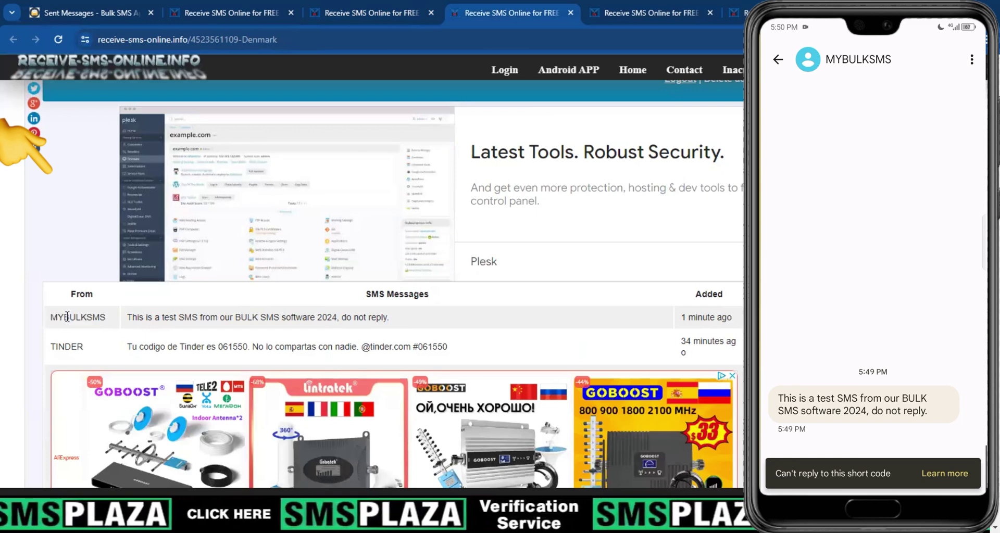
{"action": "scroll", "coordinate": [429, 211], "scroll_direction": "up", "scroll_amount": 2}
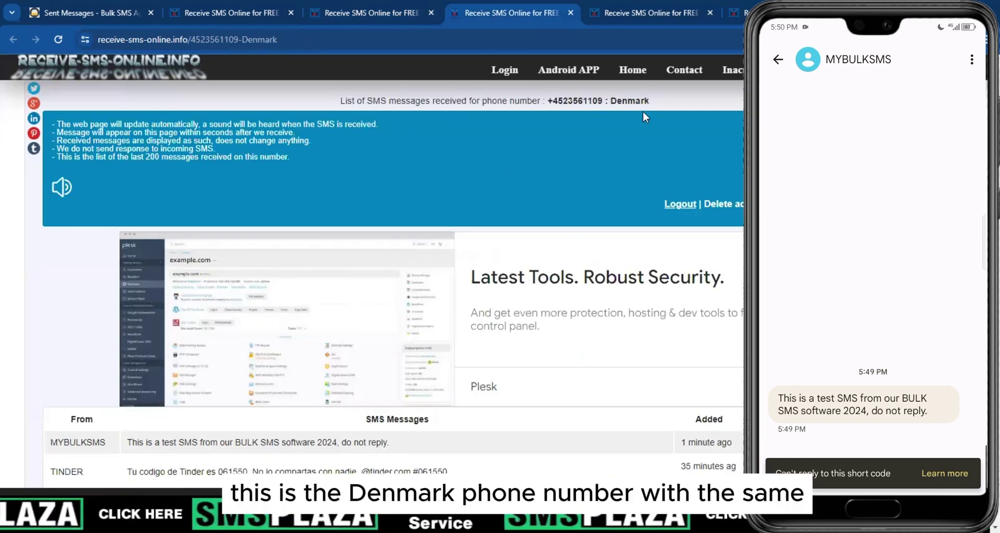
Highlight the full MYBULKSMS test message row, then bring up the Finland number's inbox
{"action": "scroll", "coordinate": [583, 112], "scroll_direction": "down", "scroll_amount": 4}
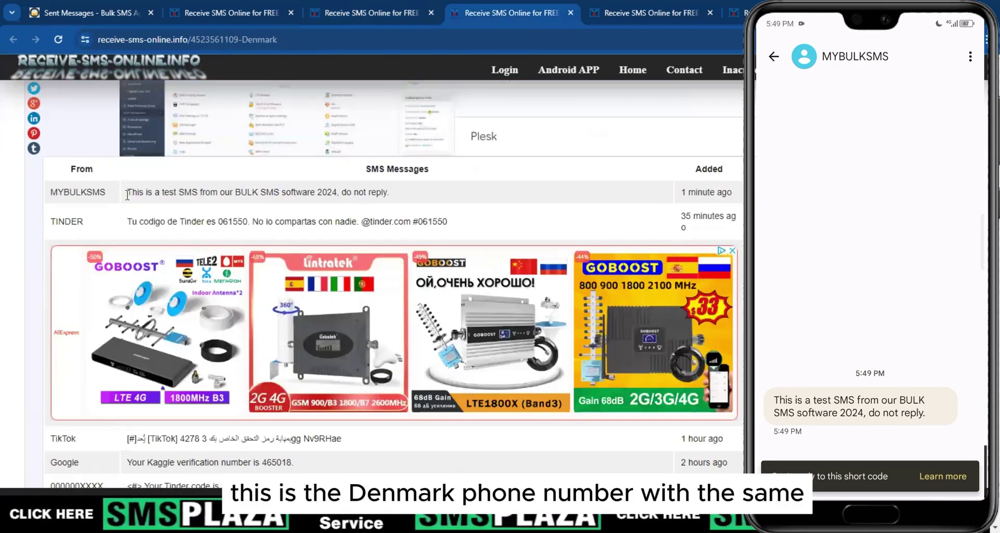
{"action": "left_click_drag", "start_coordinate": [131, 195], "coordinate": [370, 194]}
{"action": "left_click", "coordinate": [363, 194]}
{"action": "scroll", "coordinate": [363, 194], "scroll_direction": "up", "scroll_amount": 4}
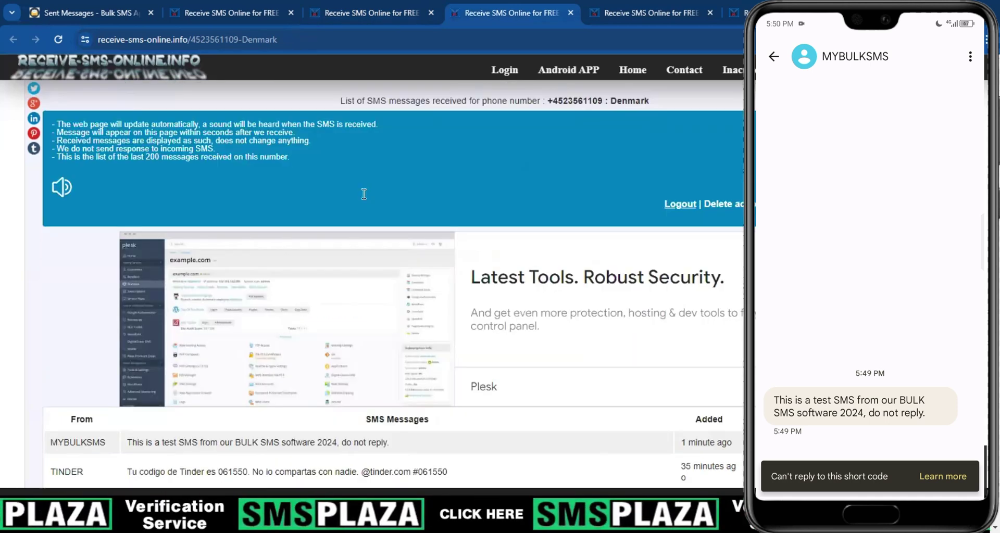
{"action": "left_click", "coordinate": [620, 13]}
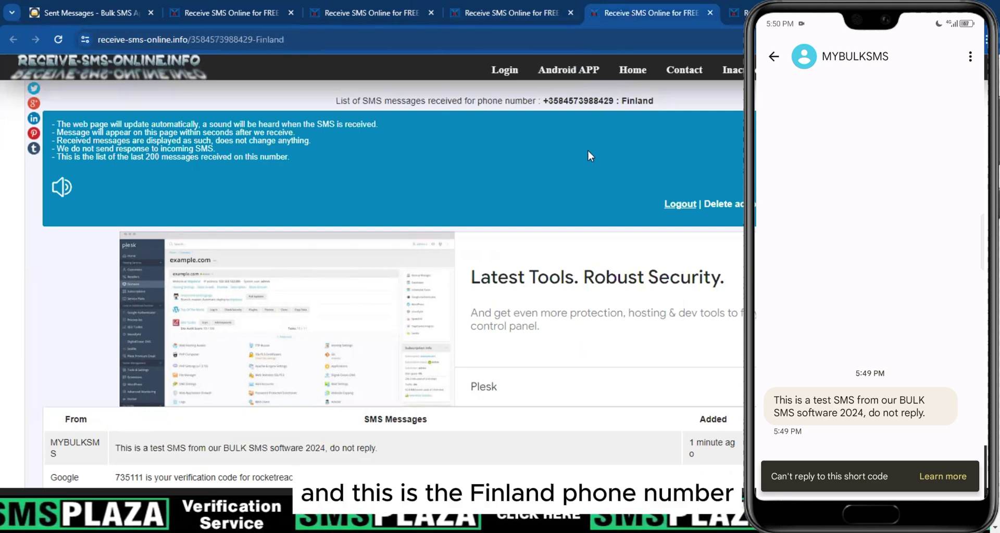
Highlight the MYBULKSMS test SMS row in the Finland inbox
{"action": "scroll", "coordinate": [540, 160], "scroll_direction": "down", "scroll_amount": 4}
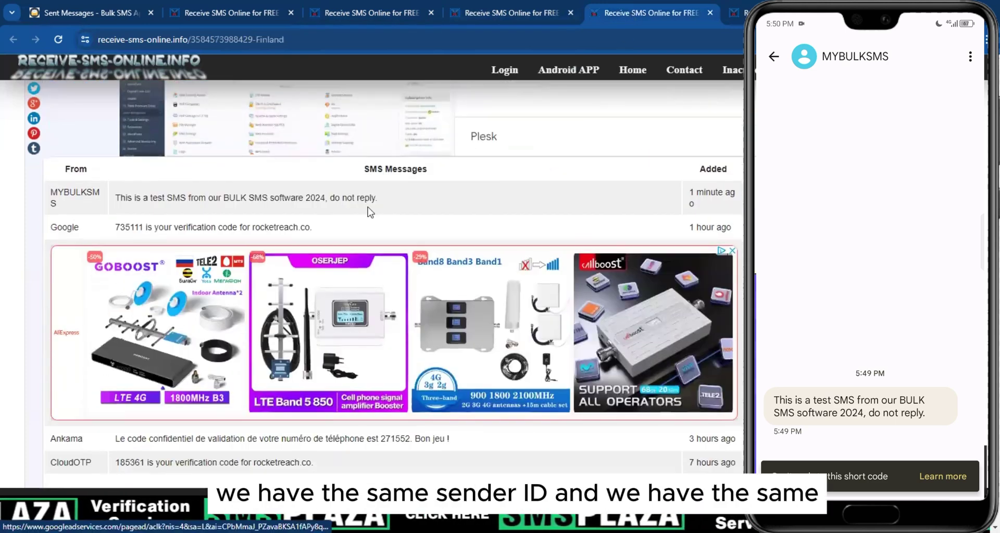
{"action": "scroll", "coordinate": [126, 225], "scroll_direction": "up", "scroll_amount": 1}
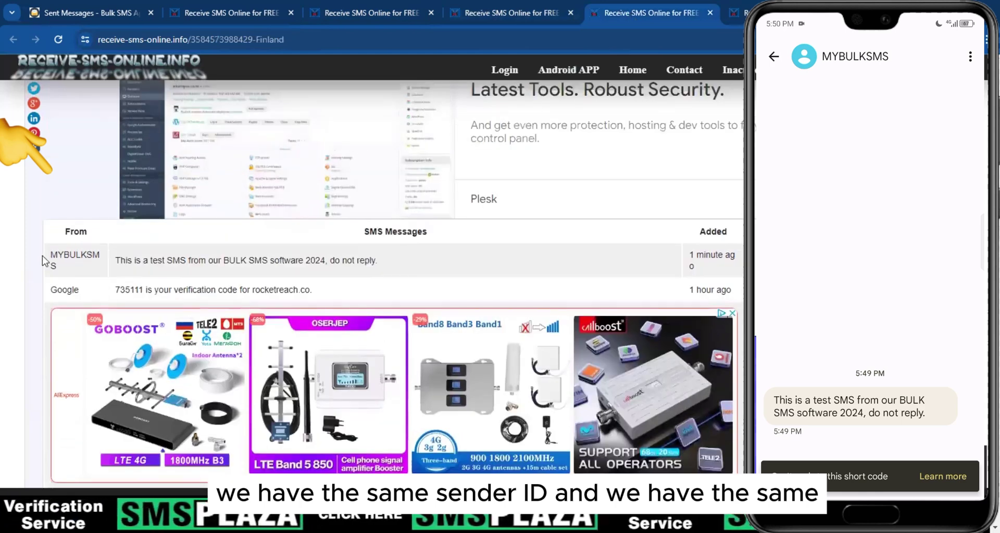
{"action": "left_click_drag", "start_coordinate": [50, 253], "coordinate": [376, 264]}
{"action": "left_click", "coordinate": [128, 264]}
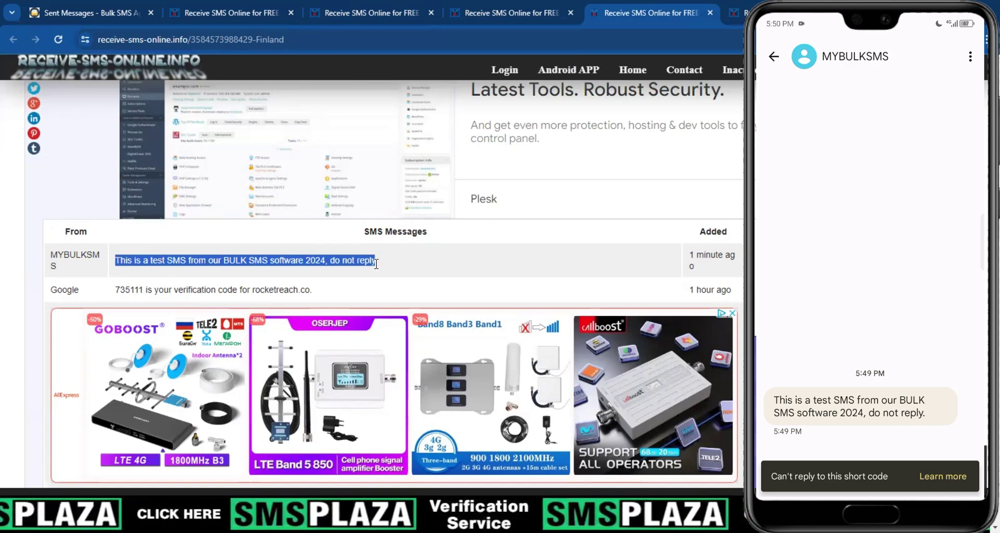
{"action": "scroll", "coordinate": [539, 143], "scroll_direction": "up", "scroll_amount": 3}
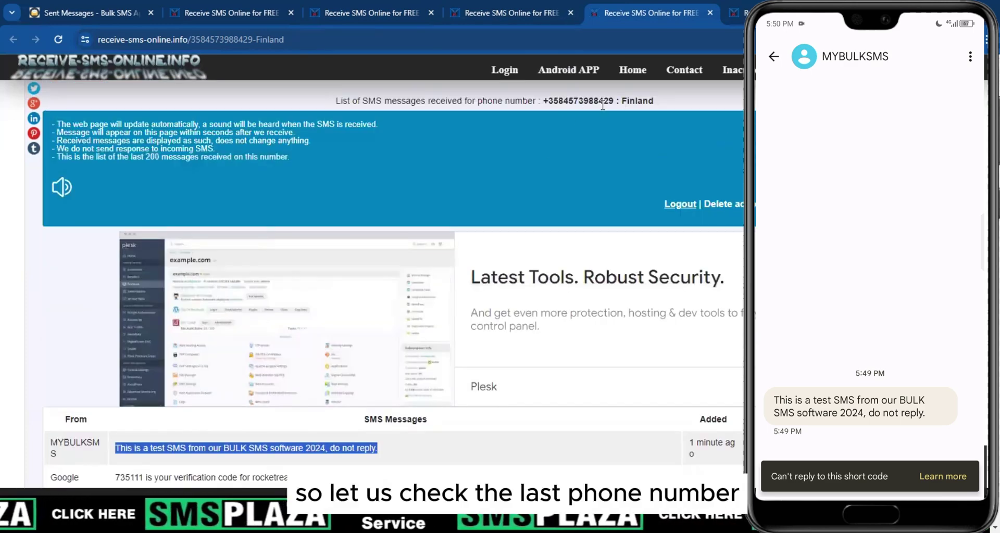
Open the Netherlands inbox and highlight the MYBULKSMS sender and received test message
{"action": "left_click", "coordinate": [738, 13]}
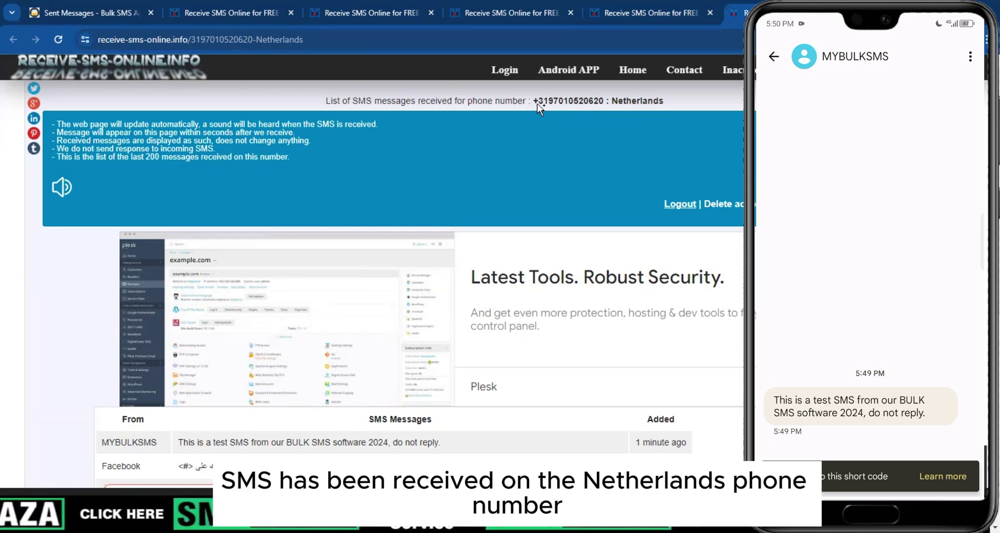
{"action": "scroll", "coordinate": [536, 104], "scroll_direction": "down", "scroll_amount": 2}
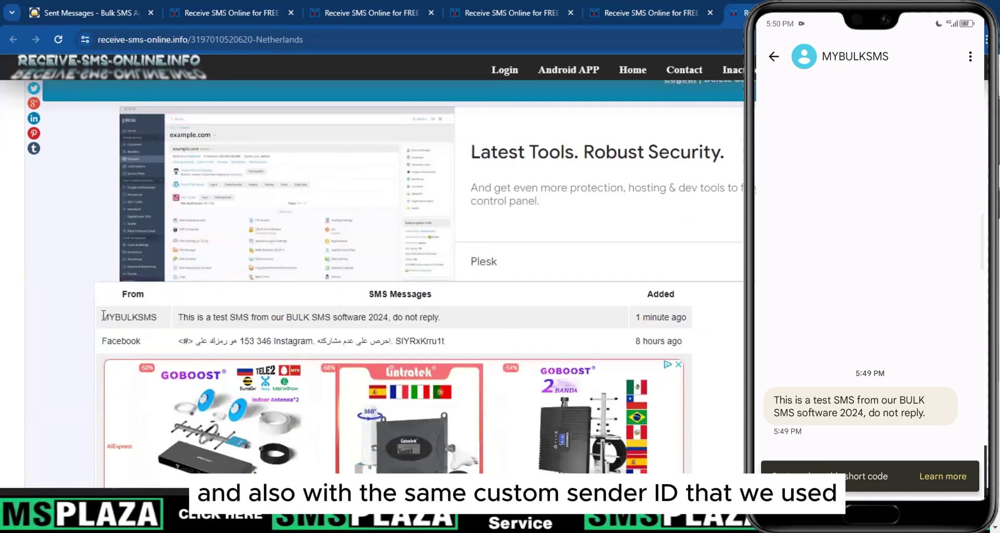
{"action": "double_click", "coordinate": [106, 318]}
{"action": "left_click", "coordinate": [111, 317]}
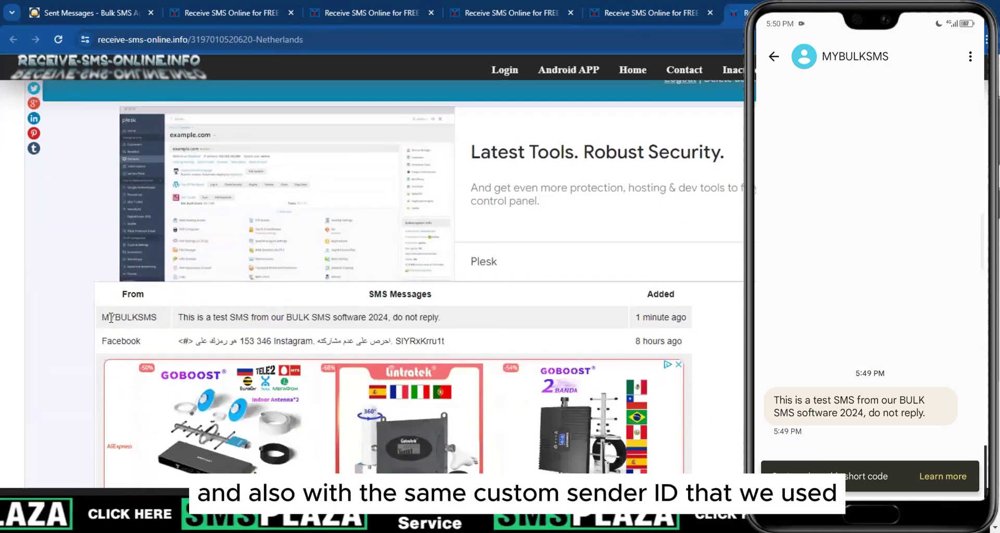
{"action": "double_click", "coordinate": [104, 317]}
{"action": "left_click", "coordinate": [191, 323]}
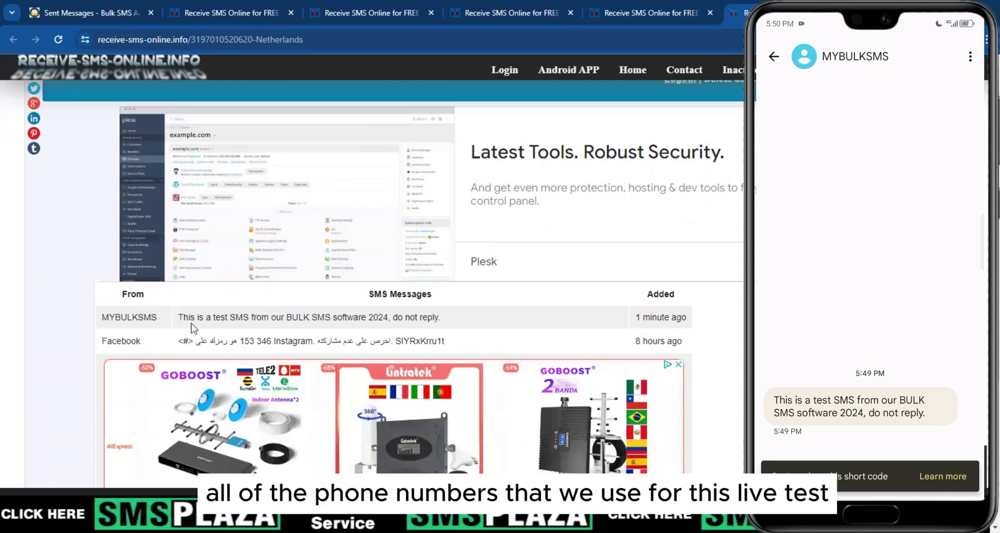
{"action": "left_click_drag", "start_coordinate": [191, 316], "coordinate": [449, 319]}
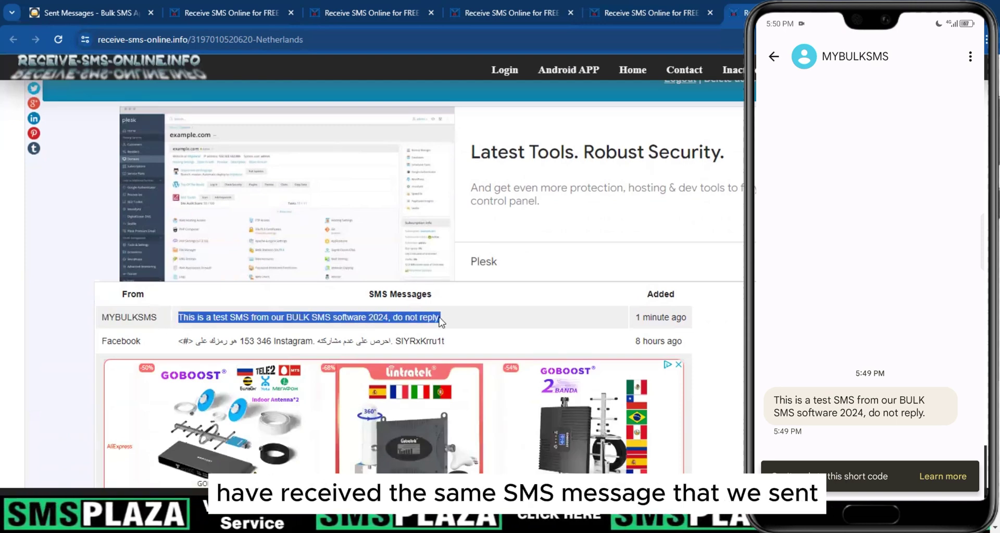
{"action": "left_click", "coordinate": [470, 279]}
{"action": "scroll", "coordinate": [470, 279], "scroll_direction": "up", "scroll_amount": 2}
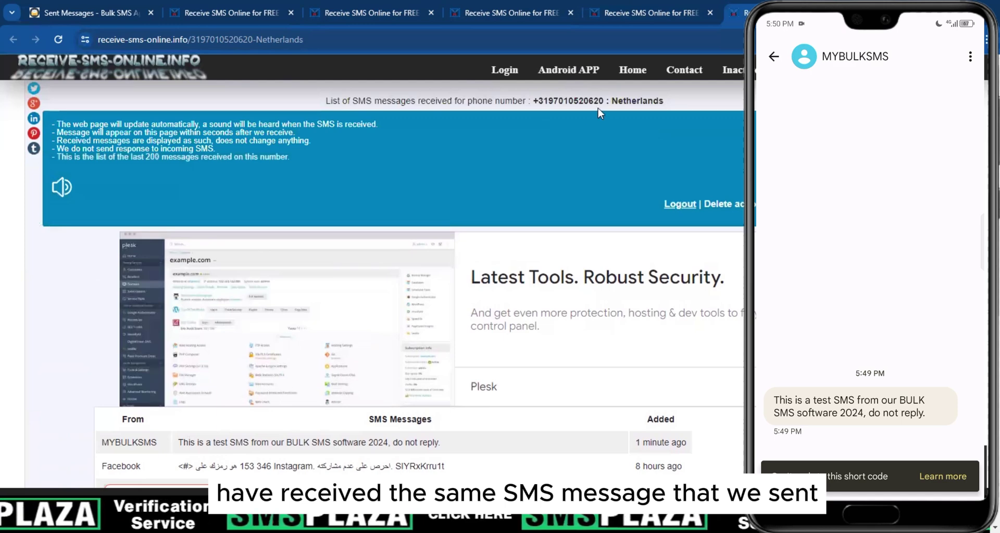
Recheck the Finland and Netherlands inboxes for the MYBULKSMS test SMS
{"action": "left_click", "coordinate": [642, 11]}
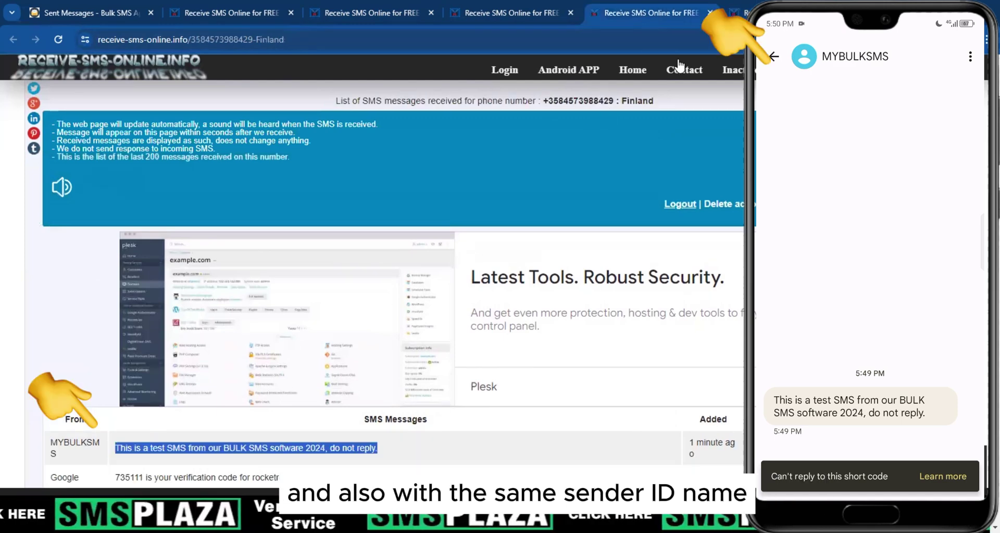
{"action": "left_click", "coordinate": [734, 12]}
{"action": "scroll", "coordinate": [504, 283], "scroll_direction": "down", "scroll_amount": 2}
{"action": "scroll", "coordinate": [504, 284], "scroll_direction": "up", "scroll_amount": 2}
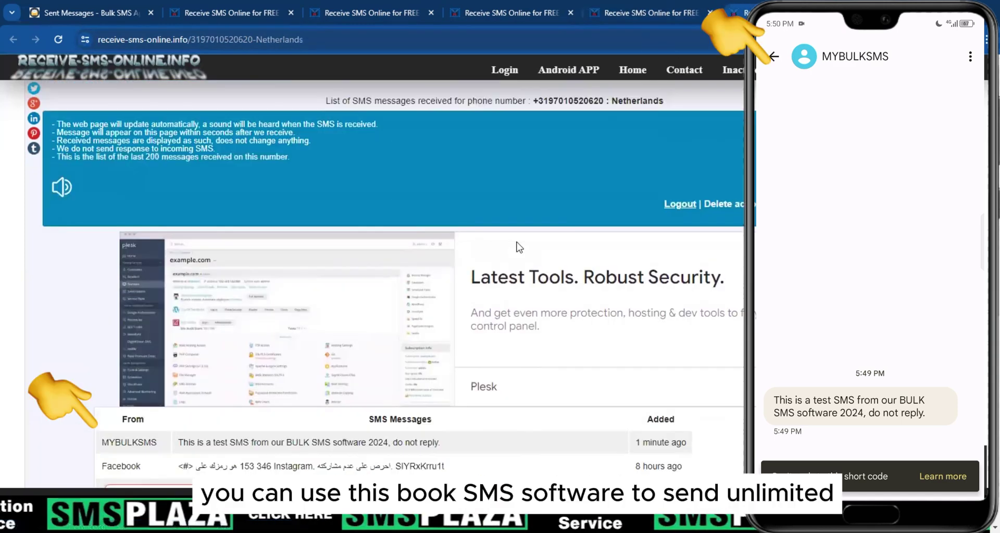
{"action": "scroll", "coordinate": [515, 229], "scroll_direction": "down", "scroll_amount": 1}
{"action": "scroll", "coordinate": [317, 399], "scroll_direction": "up", "scroll_amount": 1}
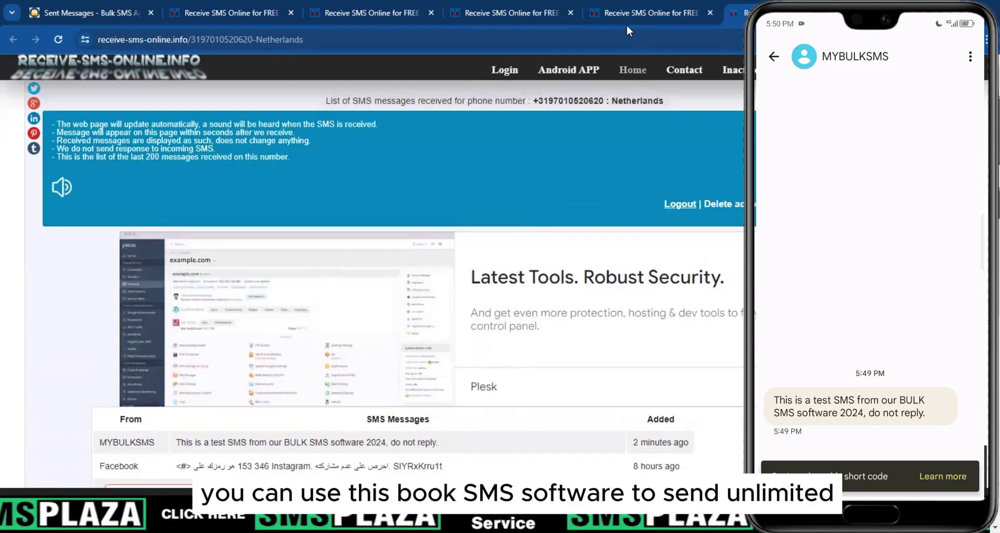
Recheck the Denmark, Finland and UK inboxes, then return to the Sent Messages report
{"action": "left_click", "coordinate": [516, 14]}
{"action": "left_click", "coordinate": [644, 7]}
{"action": "left_click", "coordinate": [512, 11]}
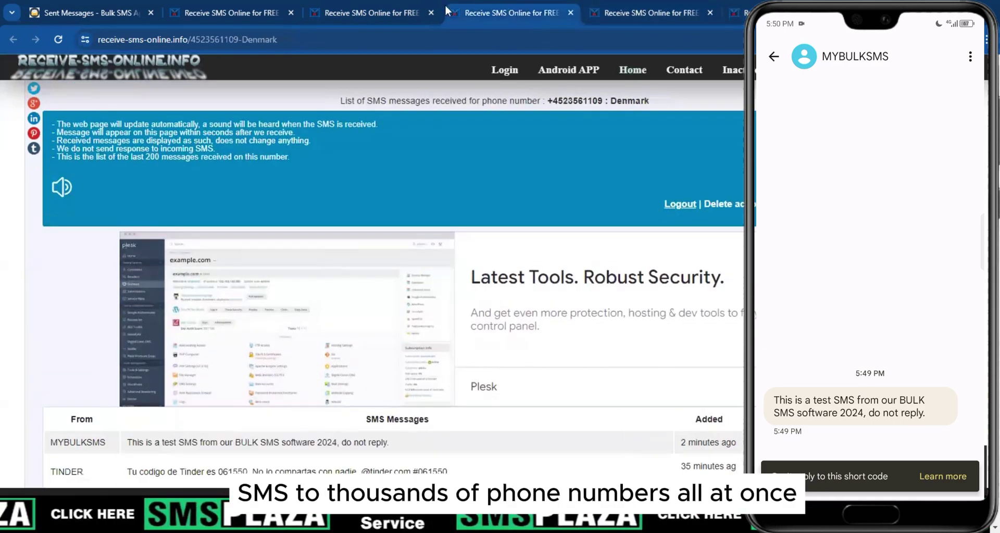
{"action": "left_click", "coordinate": [365, 11]}
{"action": "scroll", "coordinate": [372, 187], "scroll_direction": "down", "scroll_amount": 2}
{"action": "scroll", "coordinate": [372, 187], "scroll_direction": "up", "scroll_amount": 5}
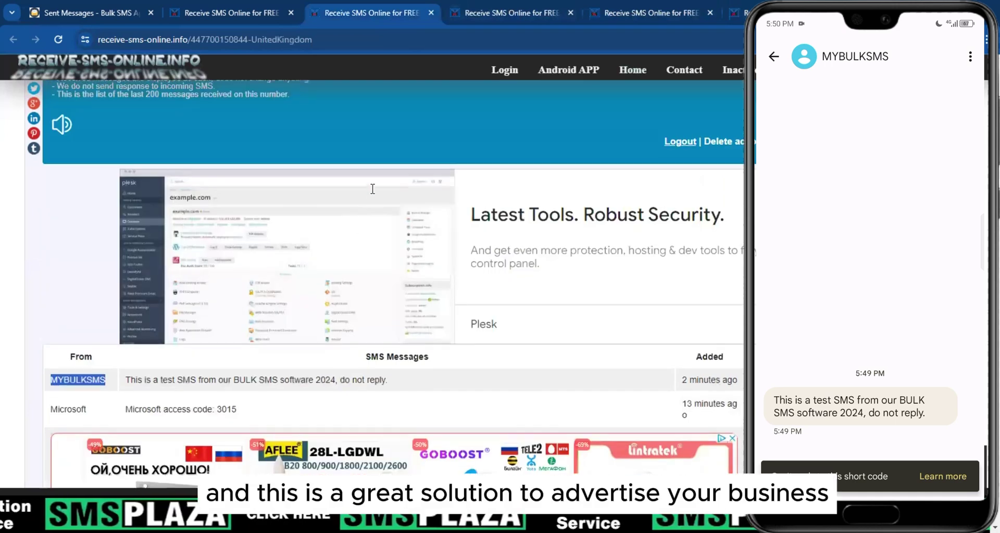
{"action": "scroll", "coordinate": [81, 382], "scroll_direction": "up", "scroll_amount": 1}
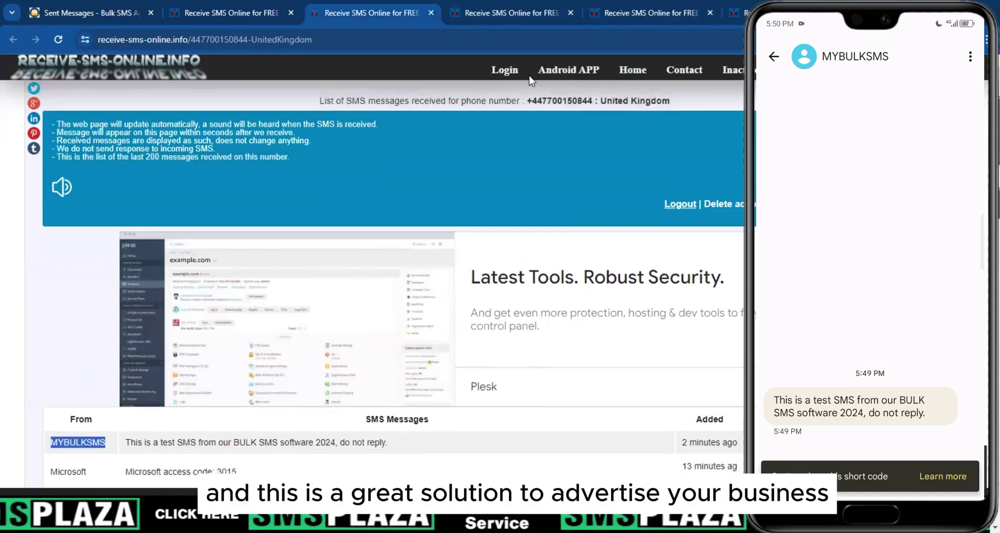
{"action": "left_click", "coordinate": [511, 20]}
{"action": "scroll", "coordinate": [172, 374], "scroll_direction": "down", "scroll_amount": 1}
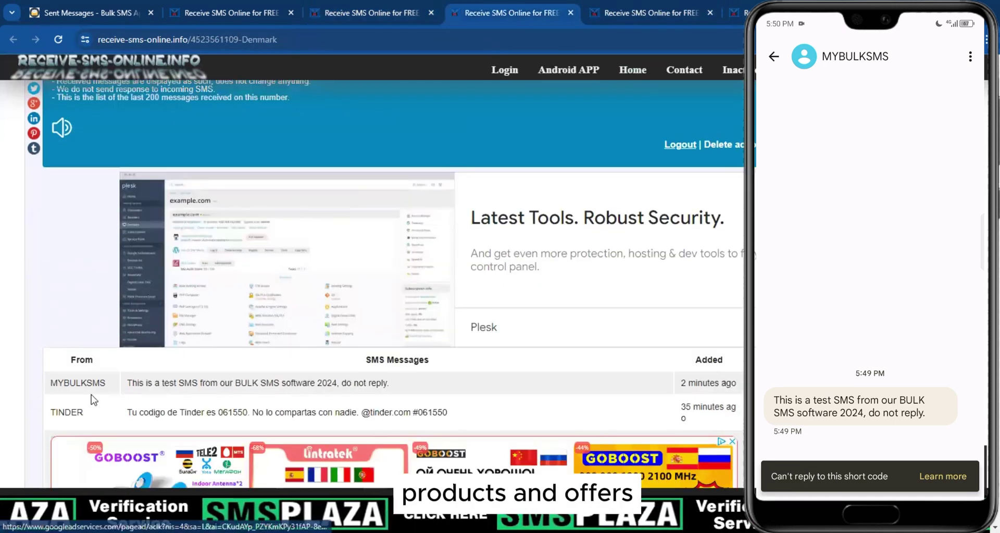
{"action": "key", "text": "ctrl+1"}
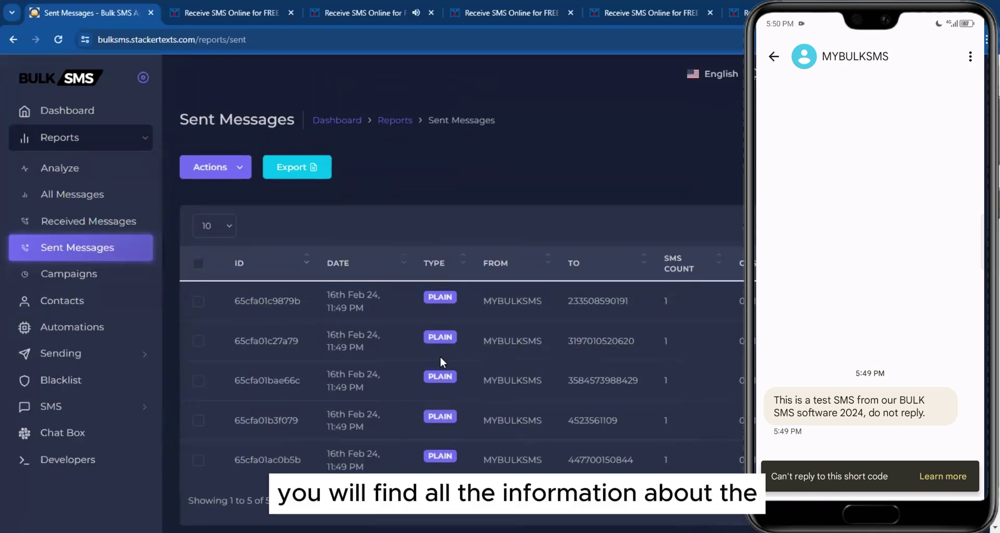
{"action": "scroll", "coordinate": [507, 317], "scroll_direction": "down", "scroll_amount": 1}
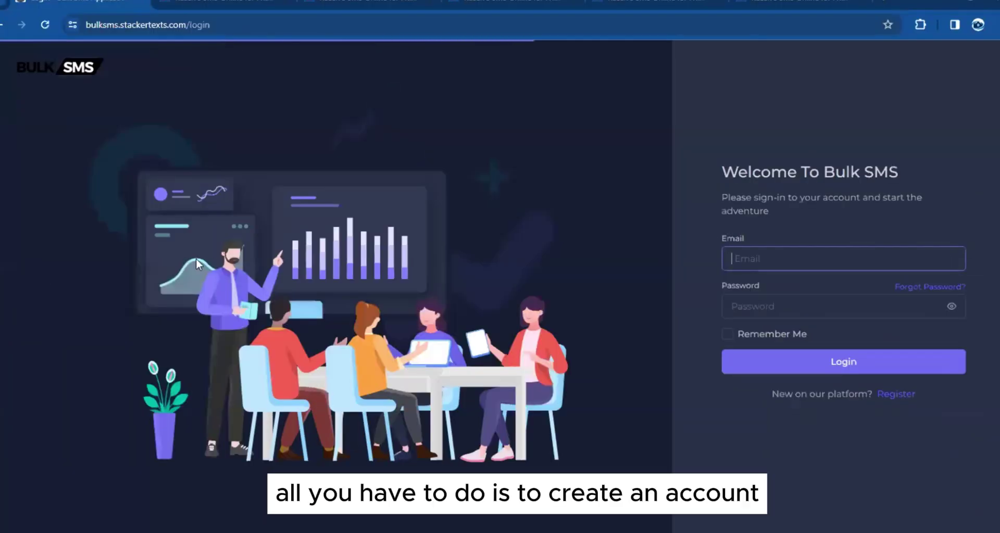
Start a new registration with an account e-mail and a confirmed password
{"action": "left_click", "coordinate": [899, 401]}
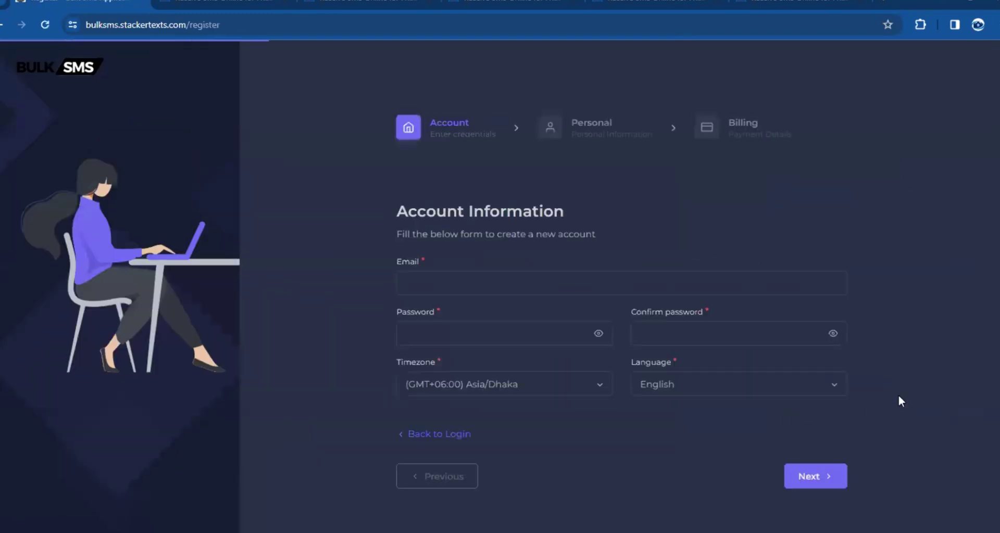
{"action": "left_click", "coordinate": [438, 289]}
{"action": "type", "text": "ddhdgdsd@test.com"}
{"action": "left_click", "coordinate": [451, 339]}
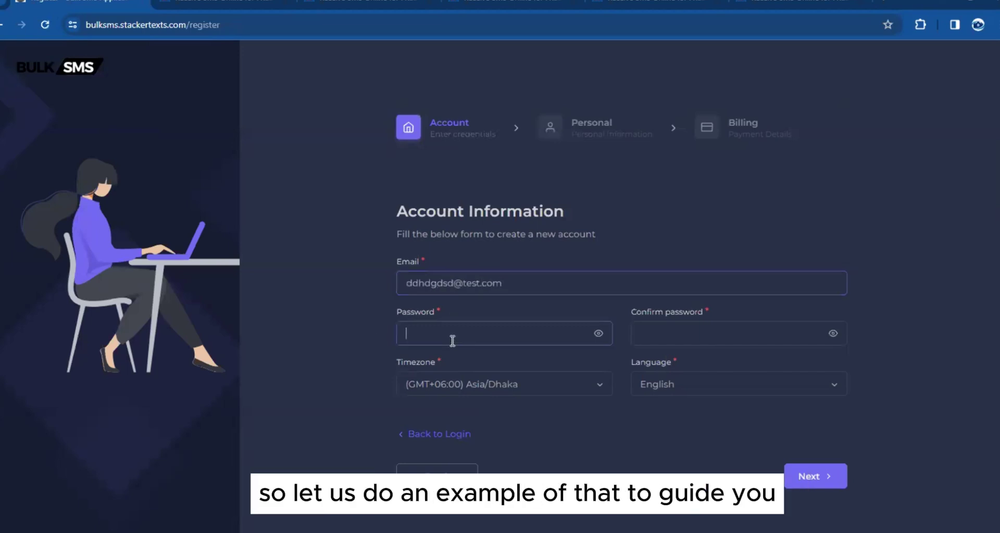
{"action": "type", "text": "12345678"}
{"action": "key", "text": "Tab"}
{"action": "type", "text": "12345678"}
{"action": "left_click", "coordinate": [808, 475]}
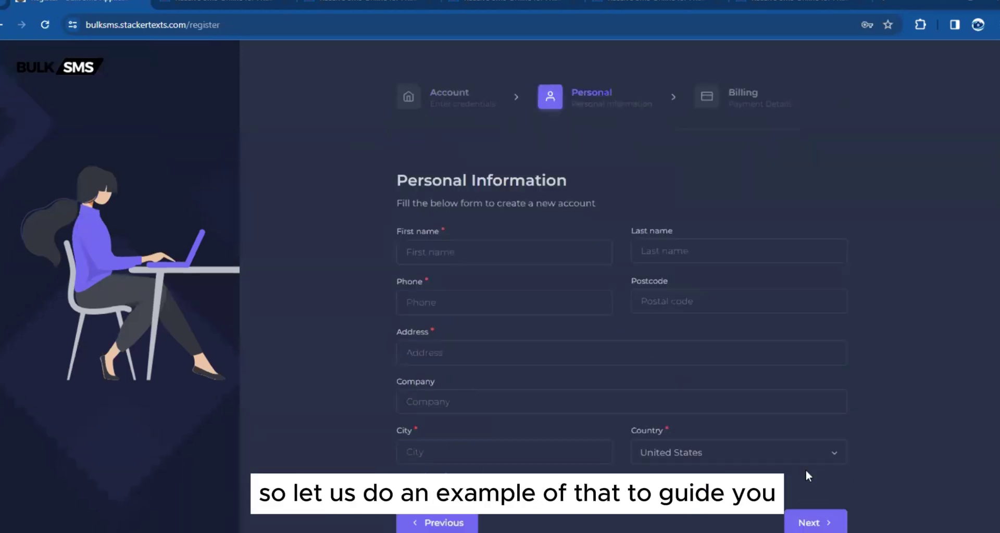
Enter the first name, last name, phone number and postcode
{"action": "left_click", "coordinate": [483, 235]}
{"action": "type", "text": "dss"}
{"action": "left_click", "coordinate": [739, 235]}
{"action": "type", "text": "ddda"}
{"action": "left_click", "coordinate": [501, 286]}
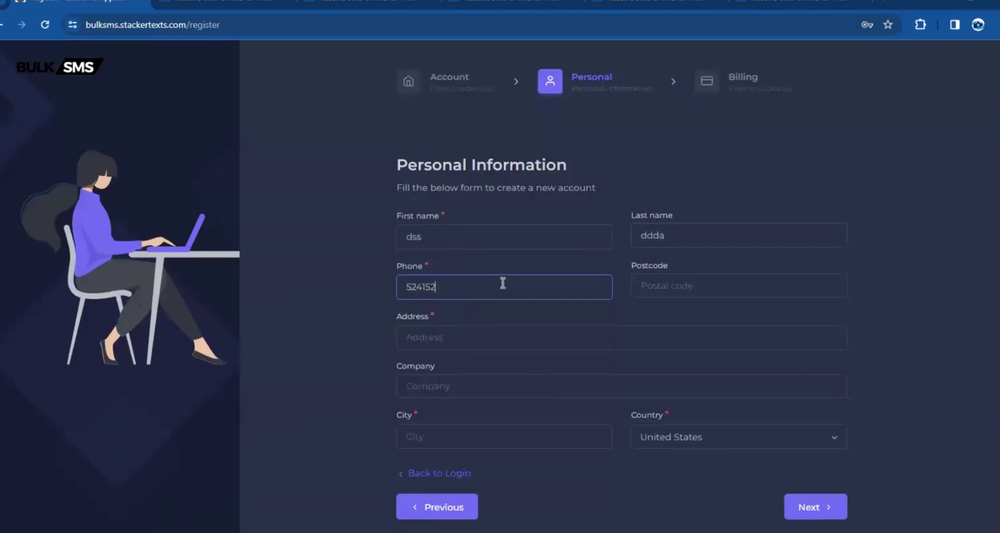
{"action": "left_click", "coordinate": [651, 285]}
{"action": "type", "text": "21564"}
Enter the street address, company name 'test' and the city
{"action": "left_click", "coordinate": [517, 336]}
{"action": "type", "text": "412 fadf ffss"}
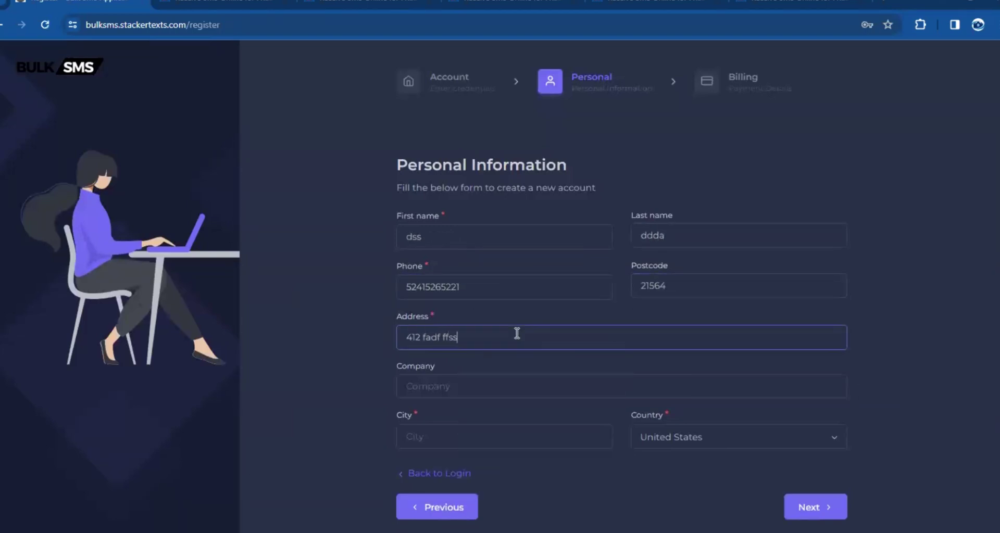
{"action": "left_click", "coordinate": [444, 386]}
{"action": "type", "text": "test"}
{"action": "left_click", "coordinate": [444, 428]}
{"action": "type", "text": "accra"}
{"action": "key", "text": "BackSpace"}
{"action": "key", "text": "BackSpace"}
{"action": "key", "text": "BackSpace"}
{"action": "key", "text": "BackSpace"}
{"action": "key", "text": "BackSpace"}
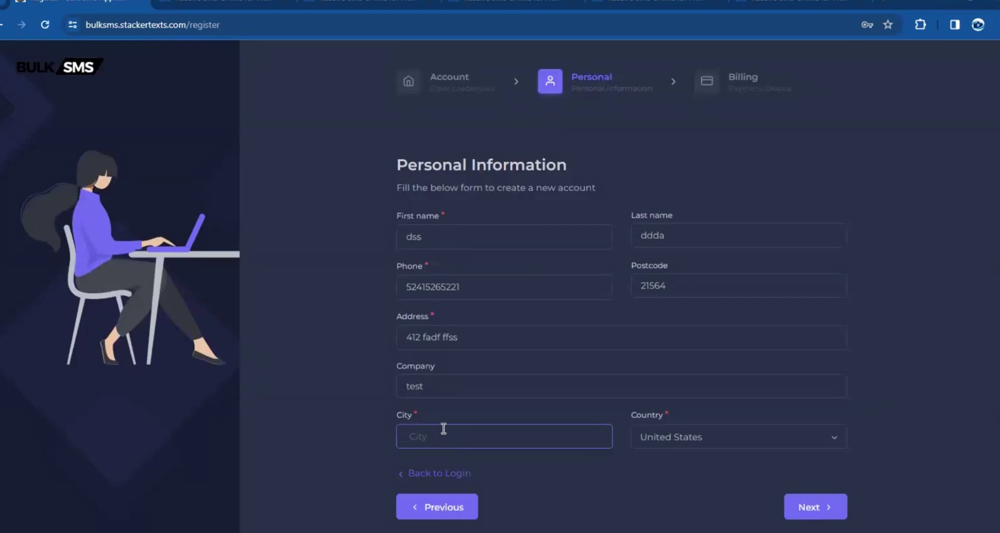
Finish the city field, submit personal details, and browse the yearly plan cards
{"action": "type", "text": "fgs sdda"}
{"action": "key", "text": "Return"}
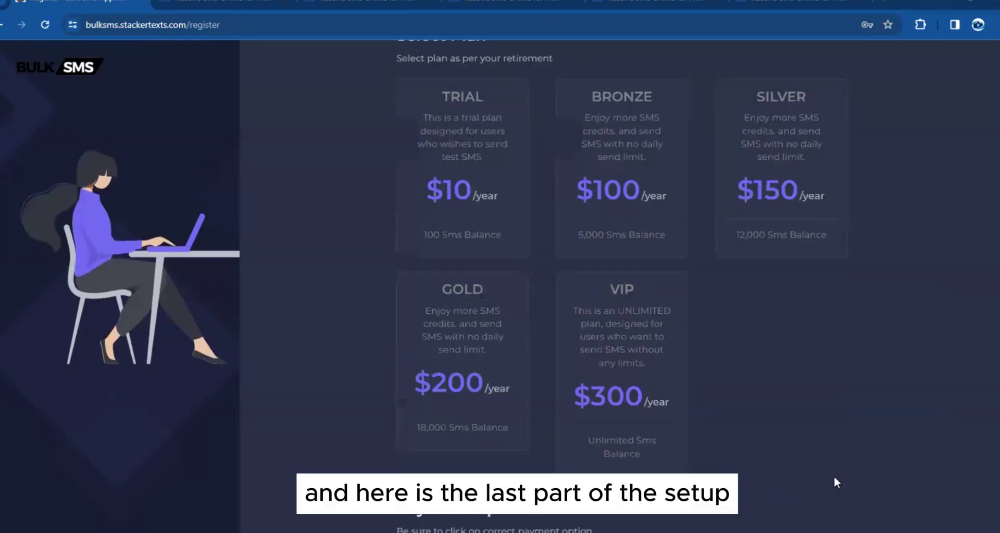
{"action": "scroll", "coordinate": [372, 223], "scroll_direction": "up", "scroll_amount": 3}
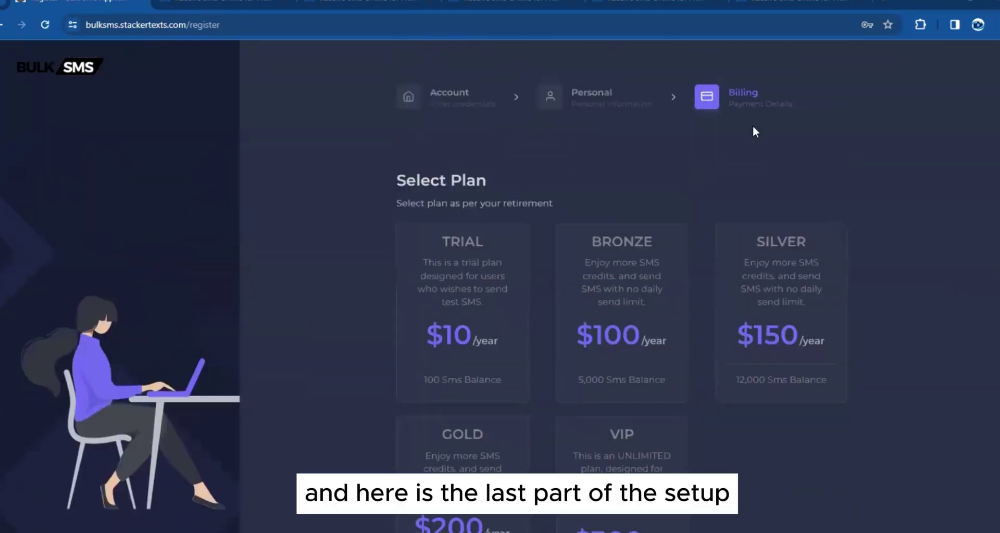
{"action": "scroll", "coordinate": [358, 248], "scroll_direction": "down", "scroll_amount": 3}
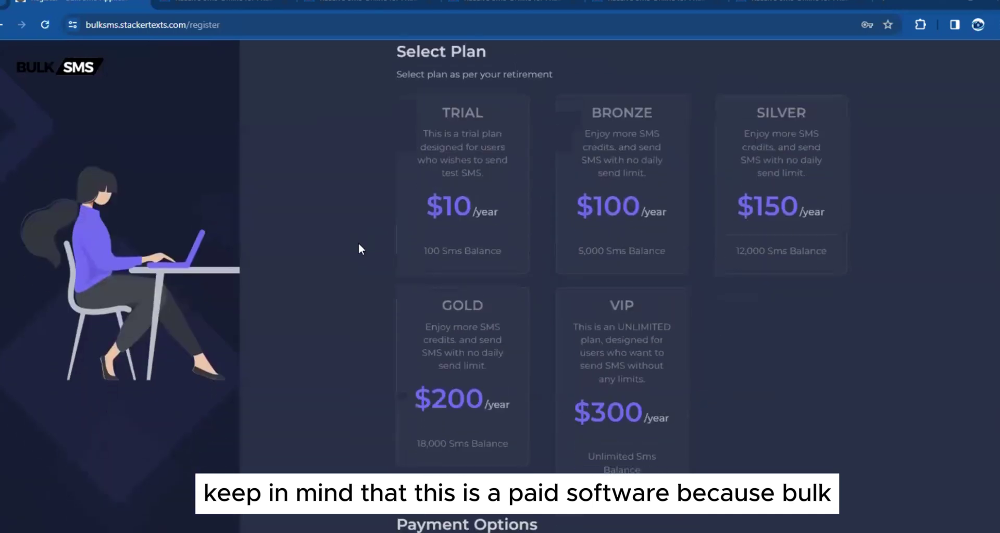
{"action": "scroll", "coordinate": [340, 258], "scroll_direction": "up", "scroll_amount": 3}
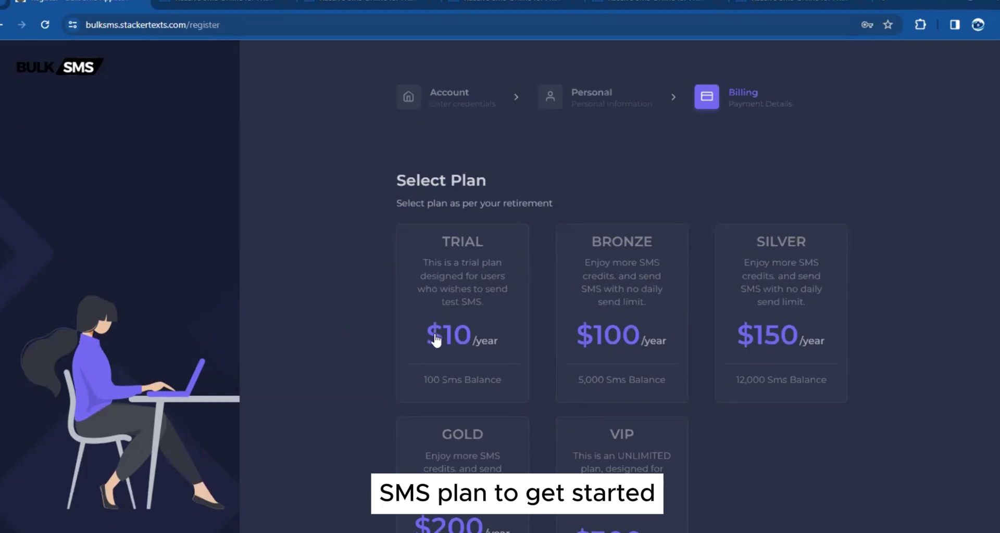
{"action": "scroll", "coordinate": [699, 264], "scroll_direction": "down", "scroll_amount": 3}
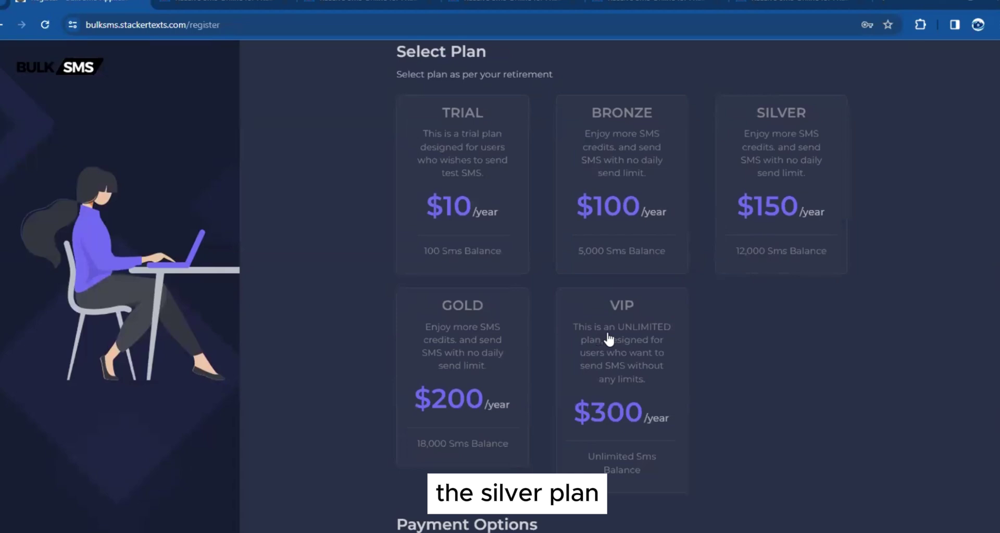
{"action": "scroll", "coordinate": [476, 272], "scroll_direction": "up", "scroll_amount": 1}
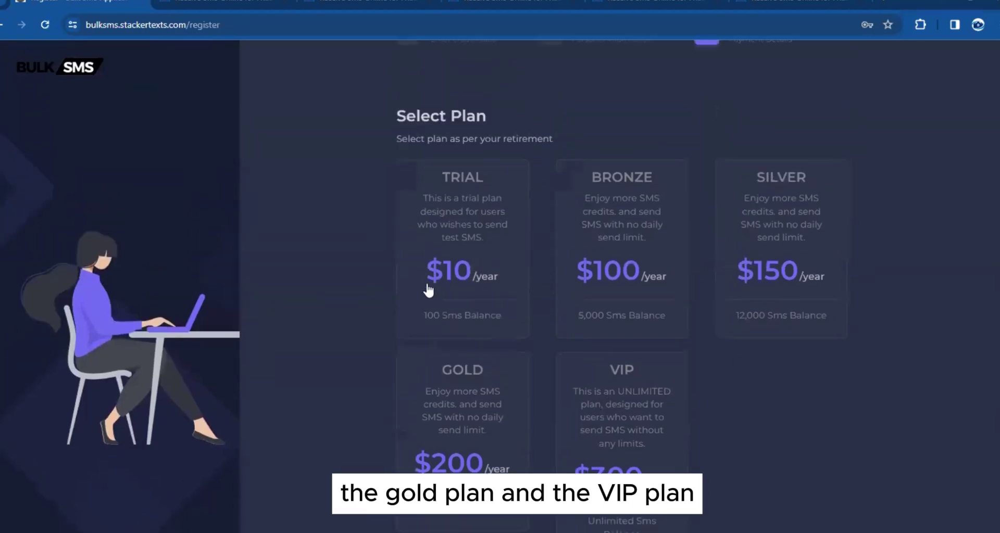
{"action": "scroll", "coordinate": [690, 275], "scroll_direction": "down", "scroll_amount": 1}
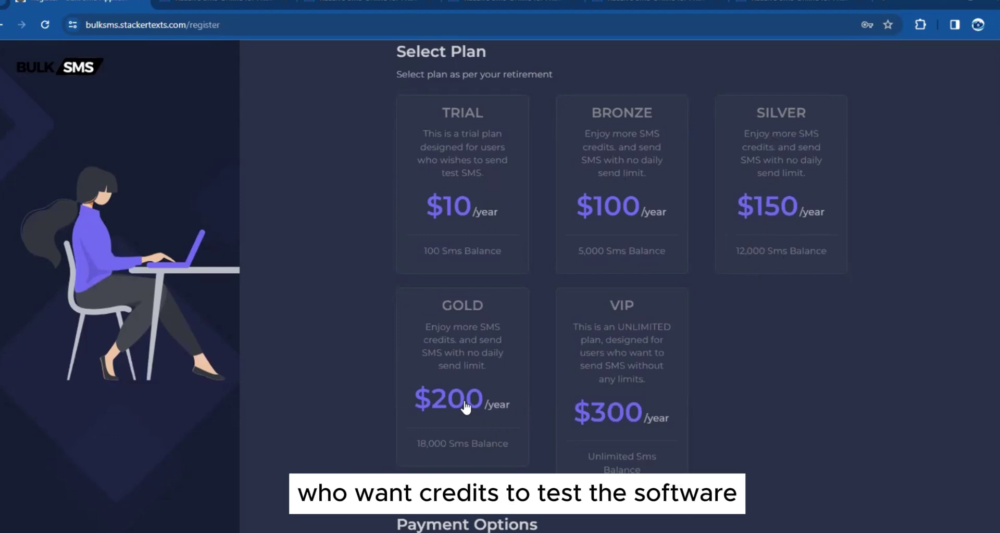
Choose the BRONZE plan ($100/year, 5,000 SMS) with Crypto Payments
{"action": "scroll", "coordinate": [619, 359], "scroll_direction": "down", "scroll_amount": 2}
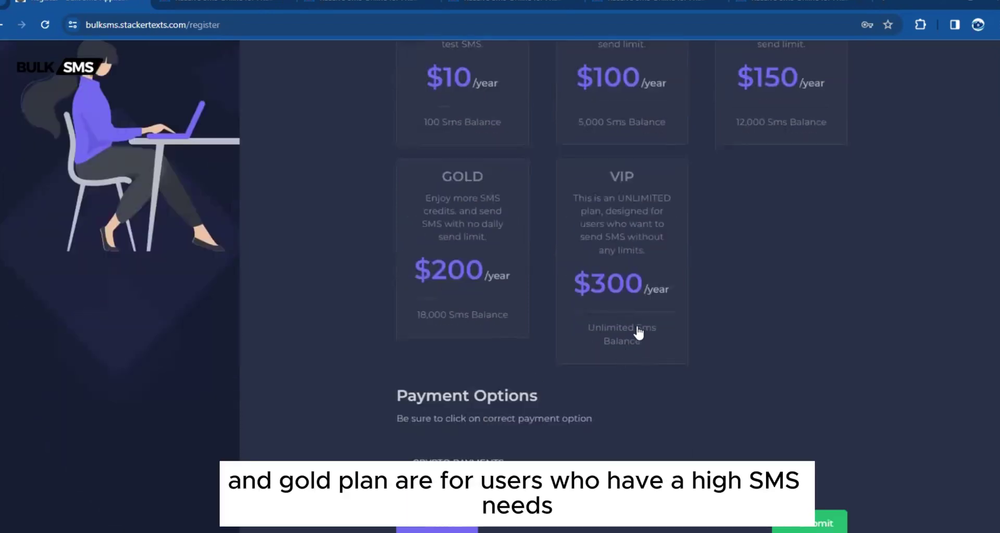
{"action": "scroll", "coordinate": [607, 312], "scroll_direction": "up", "scroll_amount": 4}
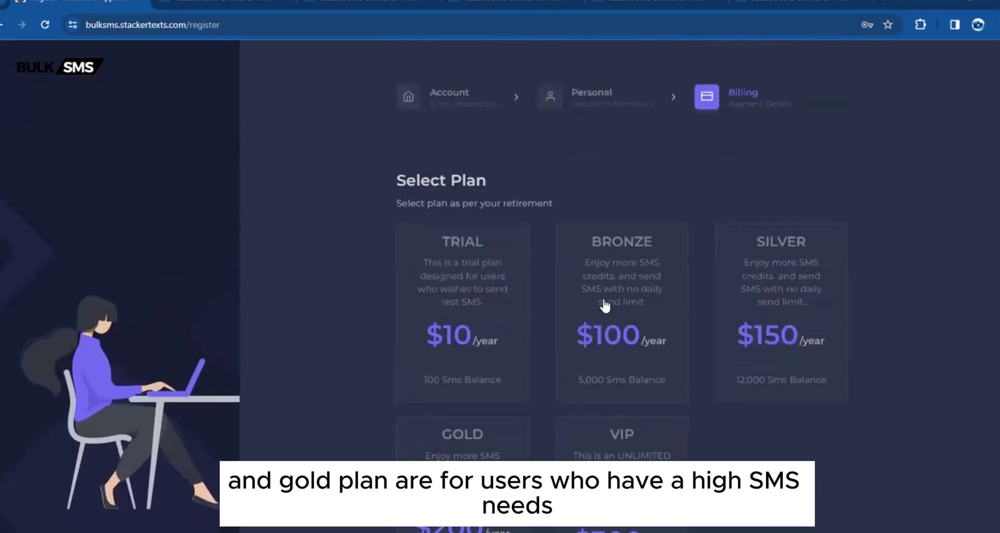
{"action": "scroll", "coordinate": [604, 306], "scroll_direction": "down", "scroll_amount": 4}
{"action": "scroll", "coordinate": [614, 323], "scroll_direction": "up", "scroll_amount": 4}
{"action": "scroll", "coordinate": [520, 234], "scroll_direction": "down", "scroll_amount": 2}
{"action": "left_click", "coordinate": [497, 179]}
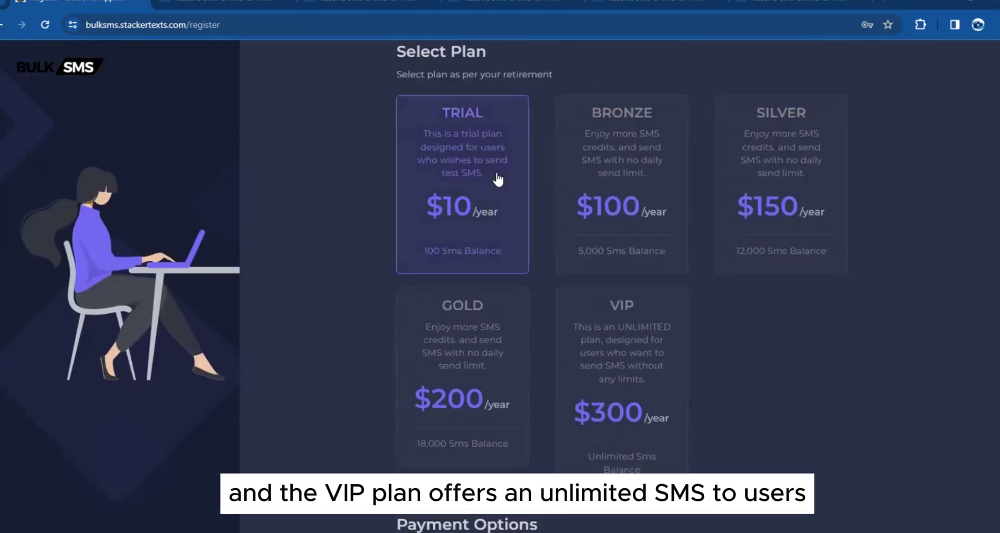
{"action": "scroll", "coordinate": [492, 390], "scroll_direction": "down", "scroll_amount": 3}
{"action": "scroll", "coordinate": [622, 182], "scroll_direction": "up", "scroll_amount": 5}
{"action": "scroll", "coordinate": [599, 219], "scroll_direction": "down", "scroll_amount": 2}
{"action": "left_click", "coordinate": [598, 240]}
{"action": "scroll", "coordinate": [555, 286], "scroll_direction": "down", "scroll_amount": 3}
{"action": "scroll", "coordinate": [446, 356], "scroll_direction": "down", "scroll_amount": 1}
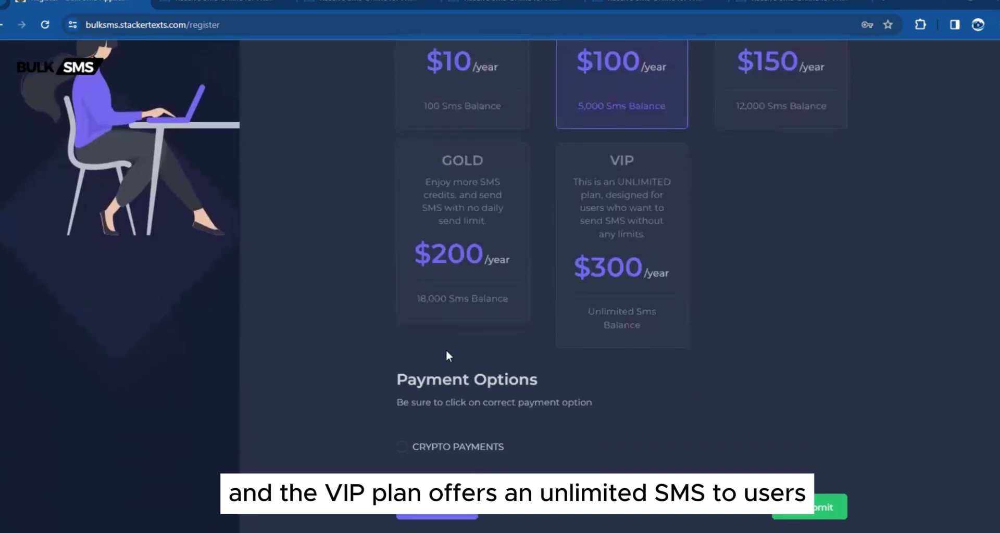
{"action": "left_click", "coordinate": [401, 446]}
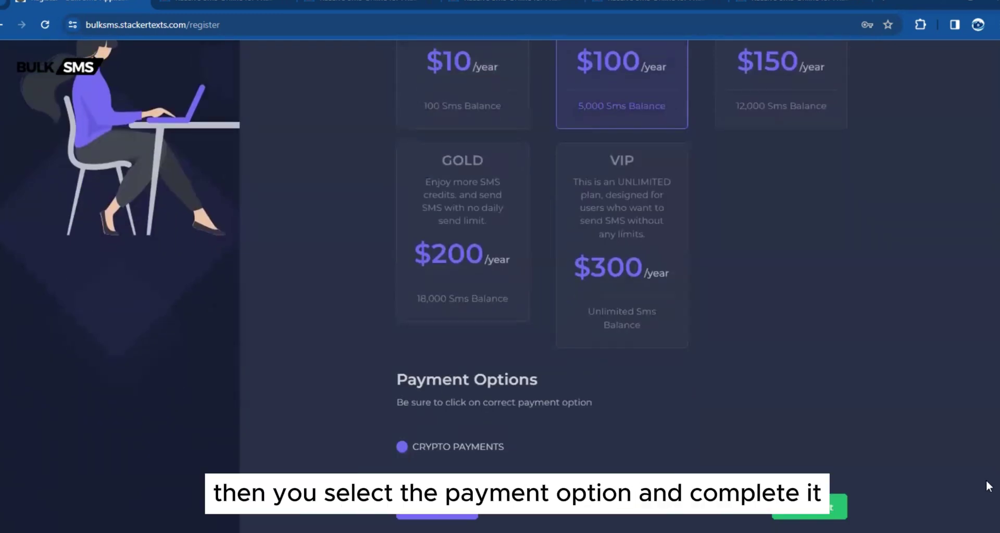
Submit the registration, copy a wallet address from the deposit page, and claim the payment
{"action": "left_click", "coordinate": [809, 506]}
{"action": "scroll", "coordinate": [486, 182], "scroll_direction": "down", "scroll_amount": 1}
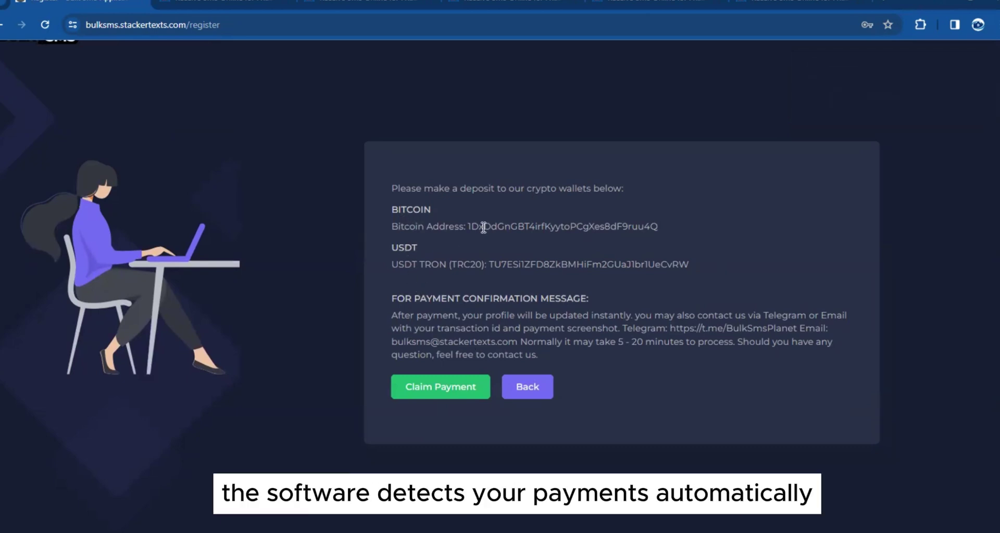
{"action": "double_click", "coordinate": [512, 266]}
{"action": "left_click", "coordinate": [513, 230]}
{"action": "double_click", "coordinate": [510, 227]}
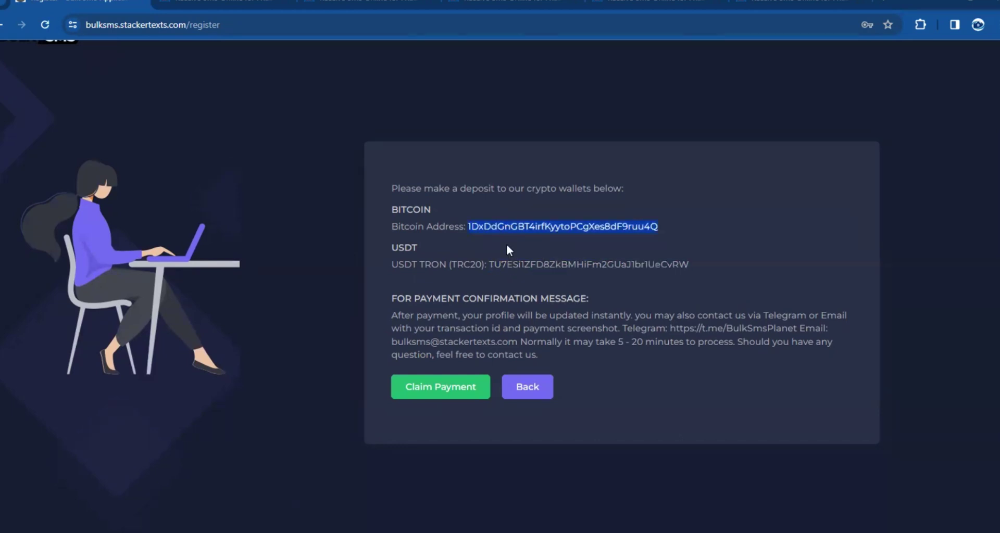
{"action": "double_click", "coordinate": [509, 264]}
{"action": "left_click", "coordinate": [508, 227]}
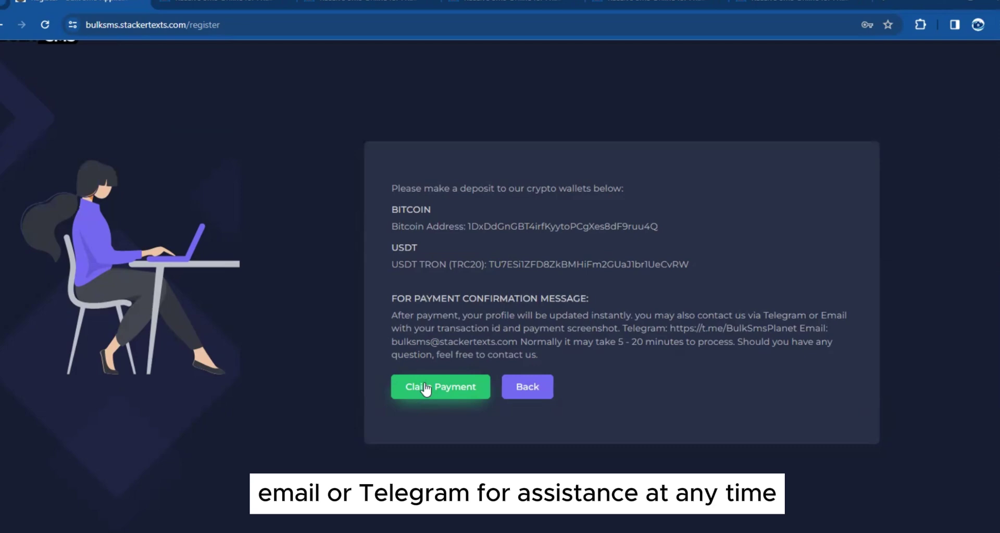
{"action": "left_click", "coordinate": [425, 388]}
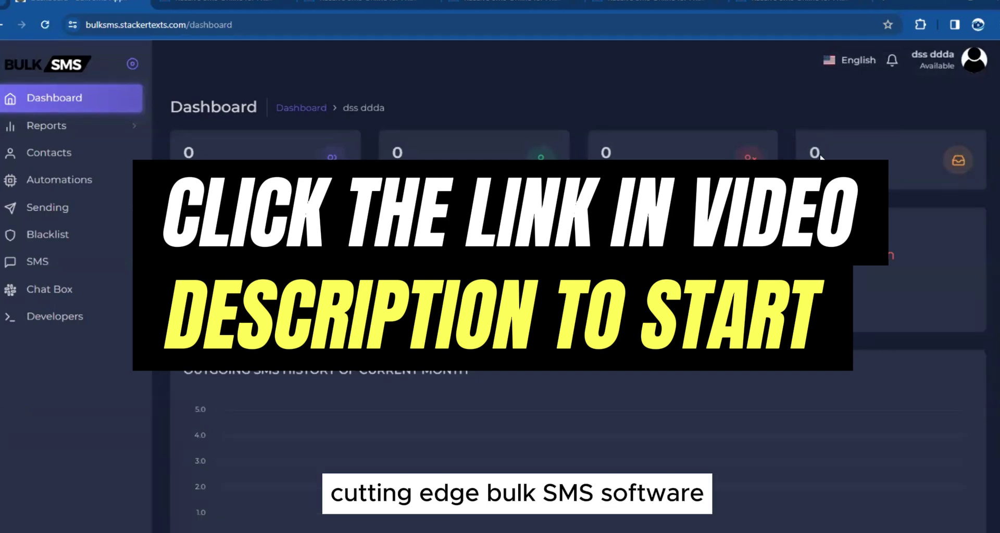
Try SMS > Quick Send, which redirects to Billing > Invoices
{"action": "left_click", "coordinate": [37, 261]}
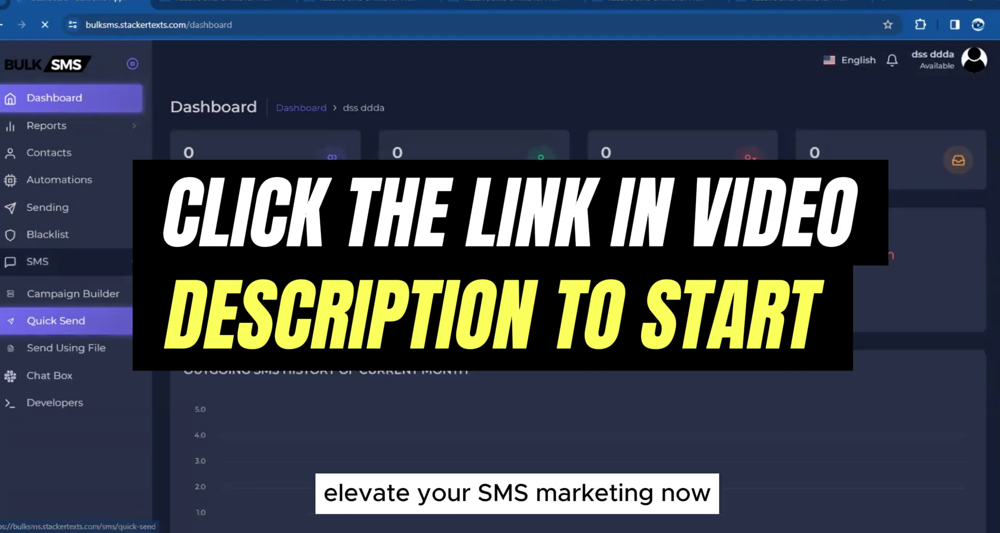
{"action": "left_click", "coordinate": [47, 323]}
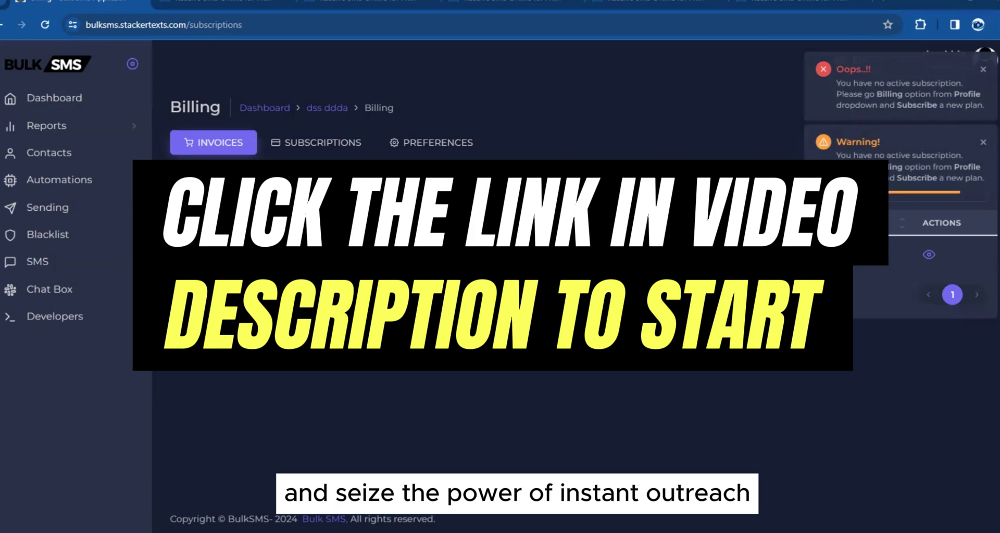
{"action": "left_click", "coordinate": [58, 264]}
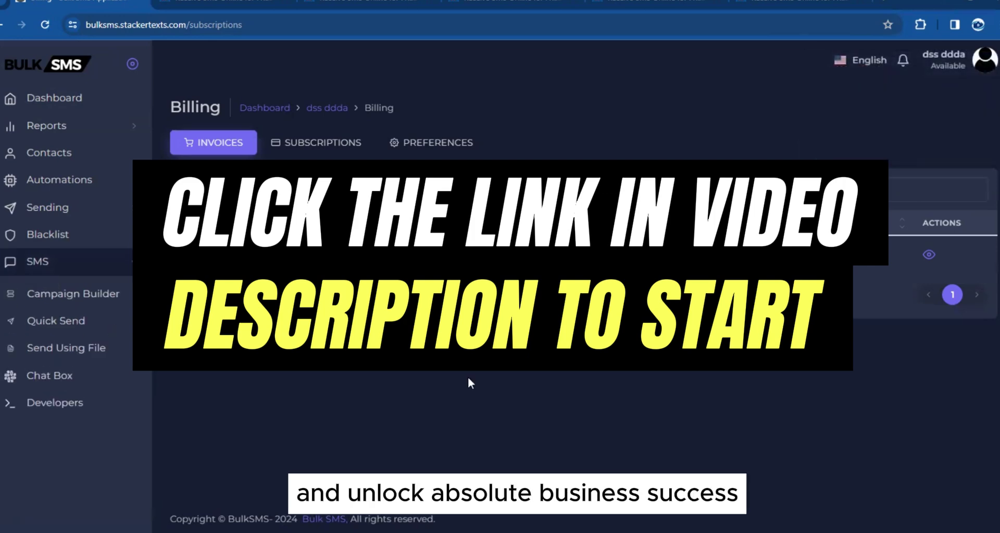